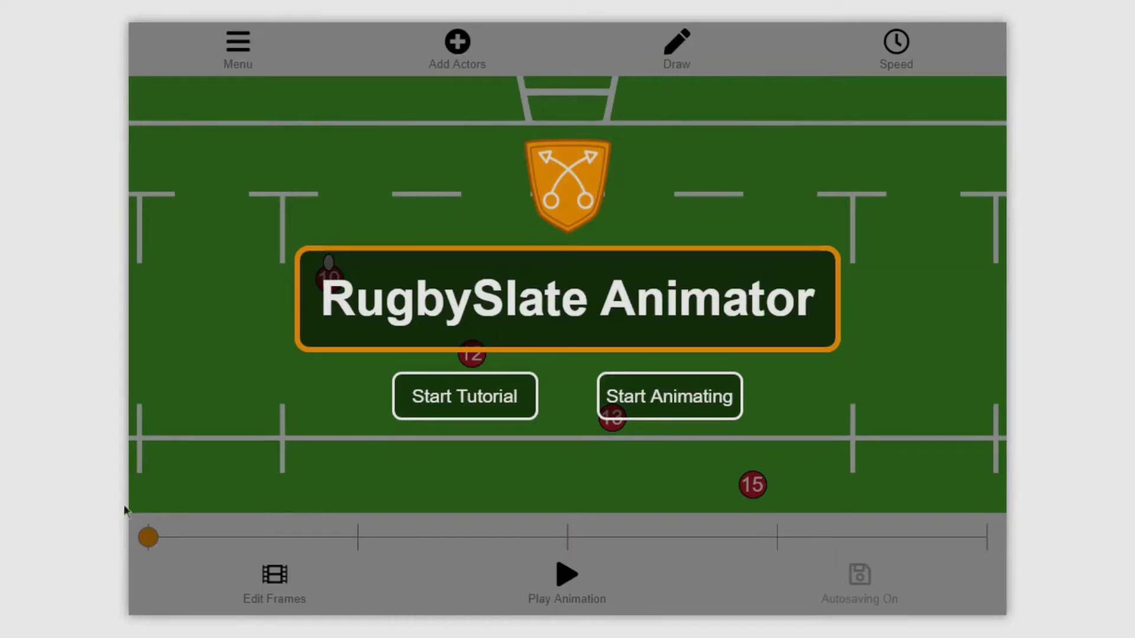
Launch the How to Guide tutorial from the title splash screen
{"action": "left_click", "coordinate": [452, 395]}
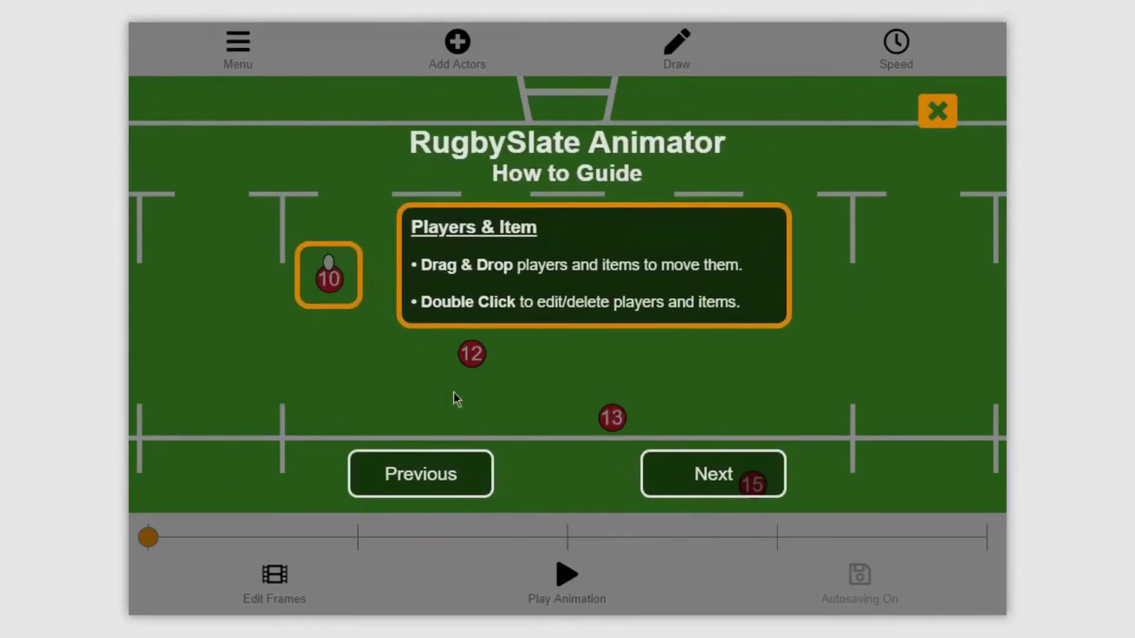
Step through the tutorial pages up to the Add Items step
{"action": "left_click", "coordinate": [718, 487]}
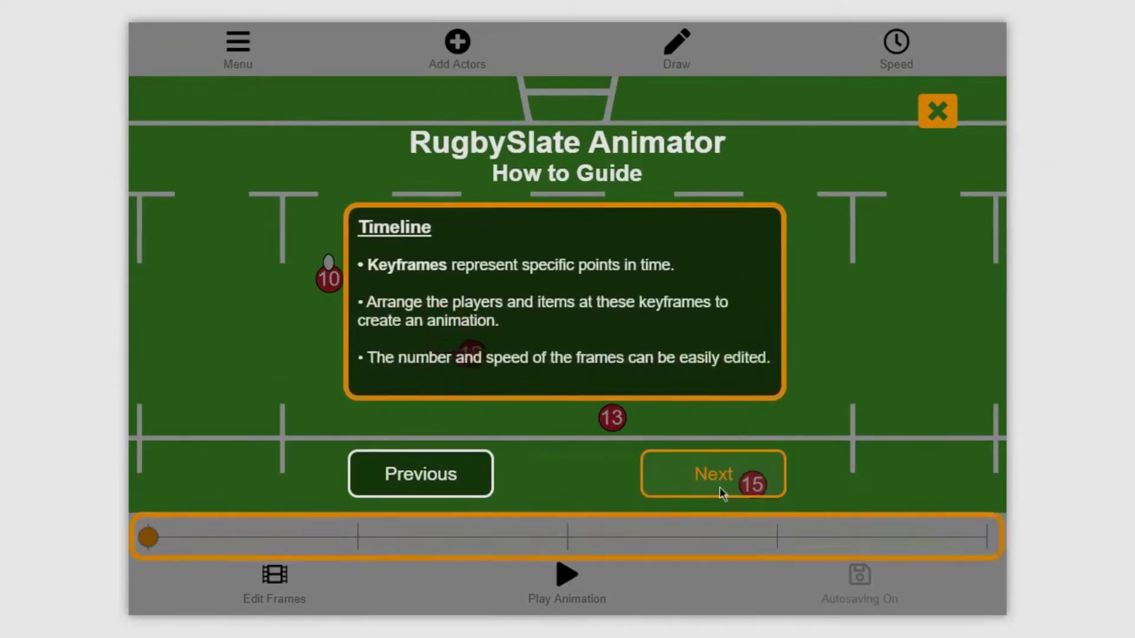
{"action": "left_click", "coordinate": [706, 491]}
{"action": "left_click", "coordinate": [708, 491]}
{"action": "left_click", "coordinate": [707, 490]}
{"action": "left_click", "coordinate": [705, 488]}
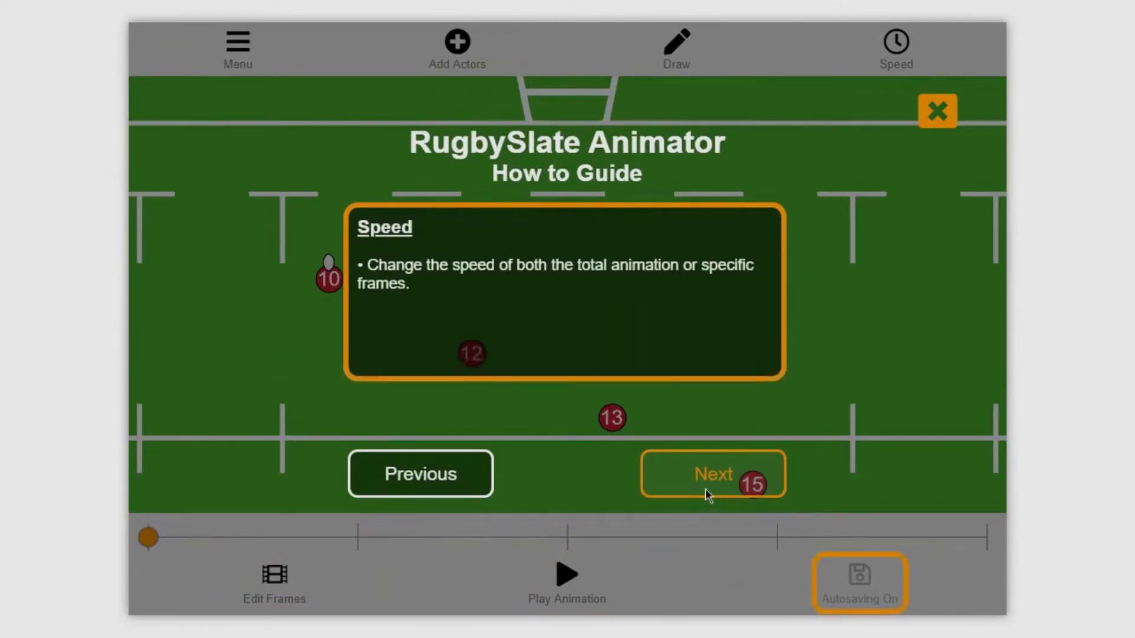
{"action": "left_click", "coordinate": [713, 487]}
{"action": "left_click", "coordinate": [714, 487]}
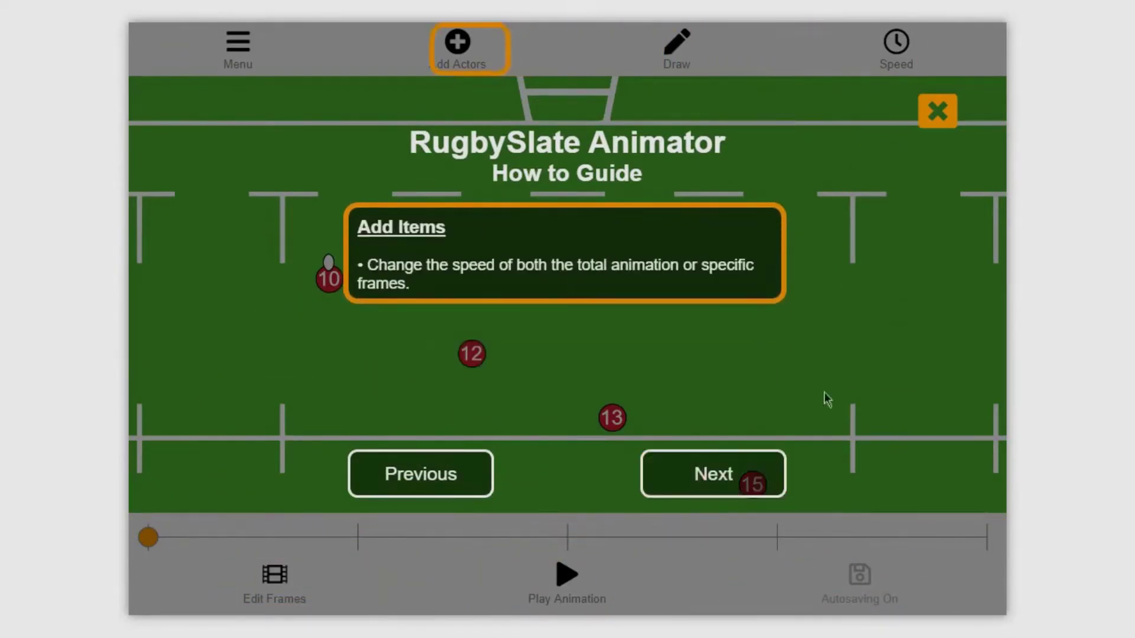
Close the tutorial and bring back the title splash via Menu > Tutorial
{"action": "left_click", "coordinate": [939, 109]}
{"action": "left_click", "coordinate": [250, 51]}
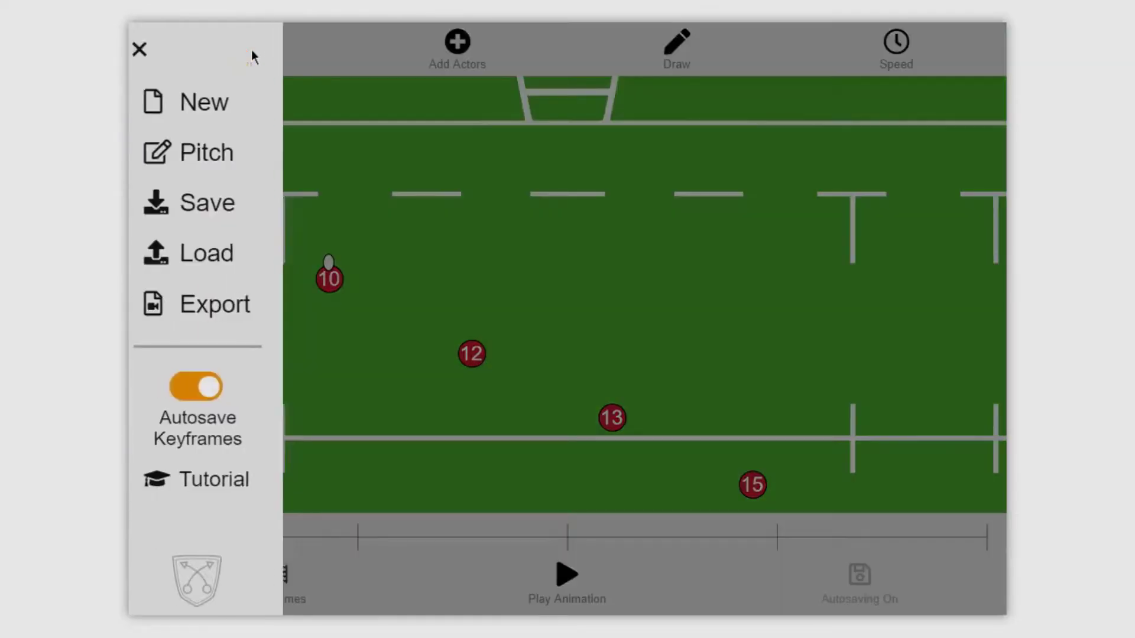
{"action": "left_click", "coordinate": [236, 477]}
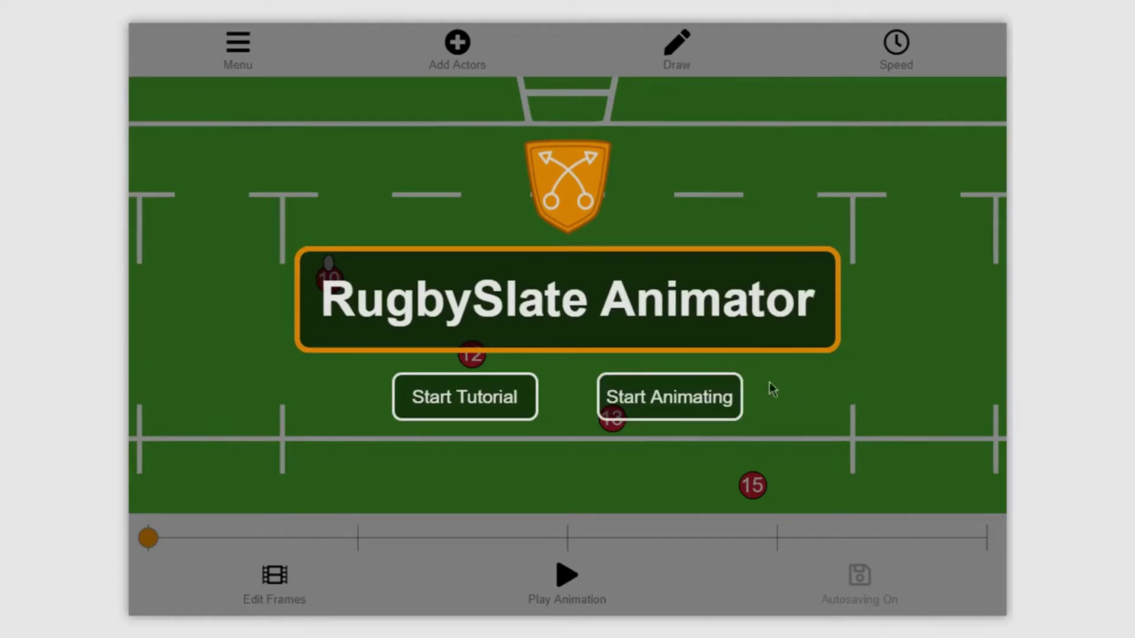
Start animating, move player 13 upfield and make it blue number 15 with movement lines
{"action": "left_click", "coordinate": [682, 406]}
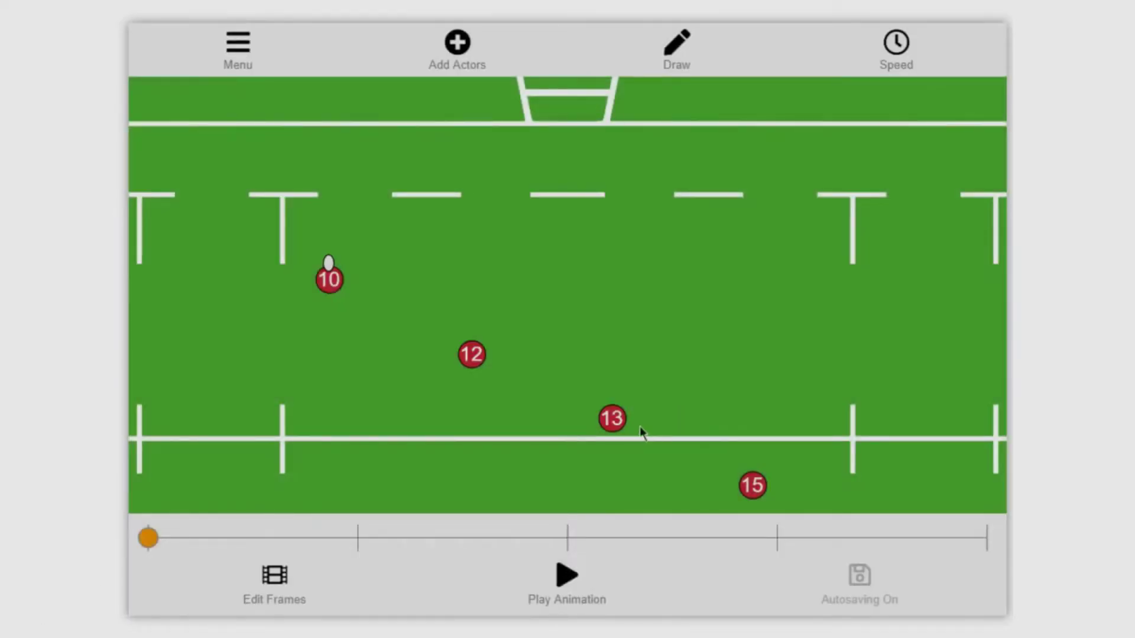
{"action": "left_click_drag", "start_coordinate": [615, 427], "coordinate": [619, 283]}
{"action": "left_click", "coordinate": [615, 274]}
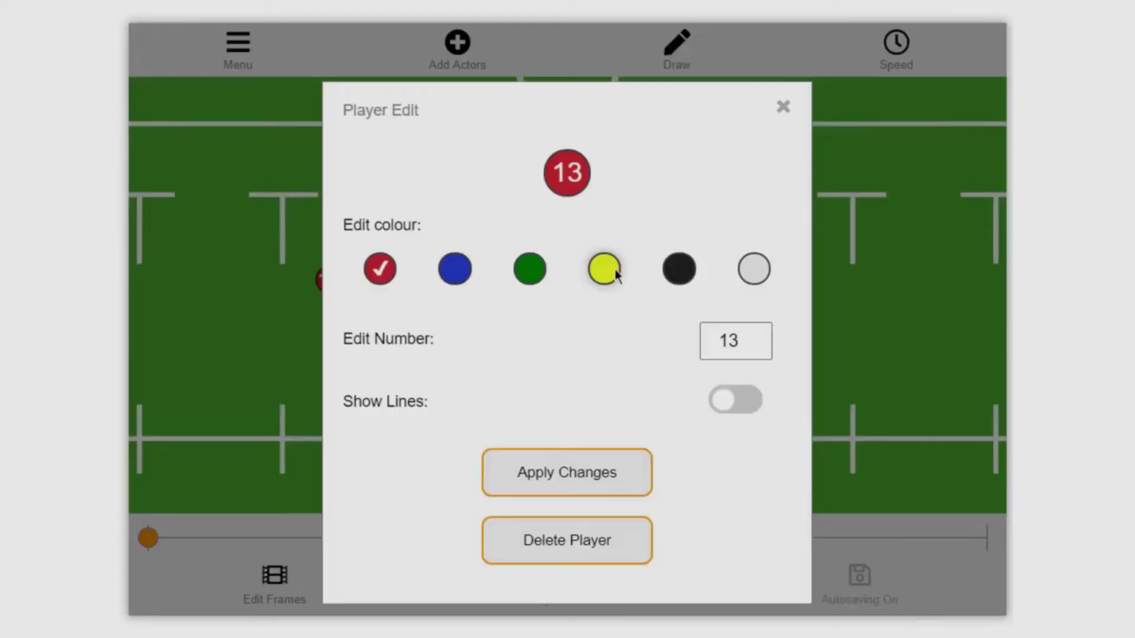
{"action": "left_click", "coordinate": [457, 273]}
{"action": "left_click", "coordinate": [762, 336]}
{"action": "left_click", "coordinate": [763, 336]}
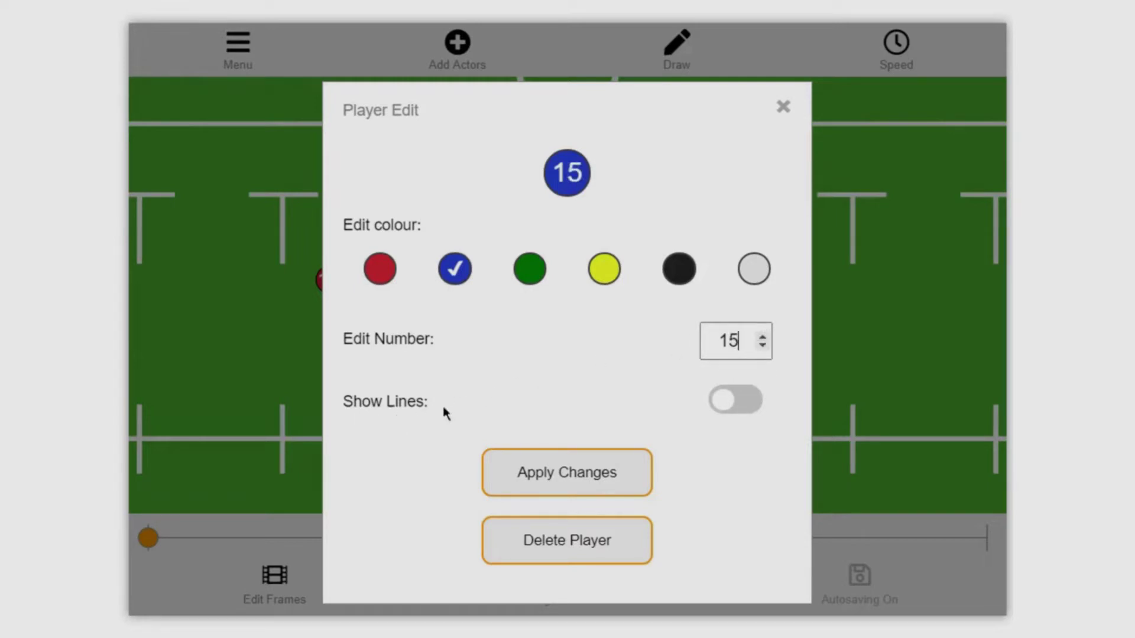
{"action": "left_click", "coordinate": [739, 414]}
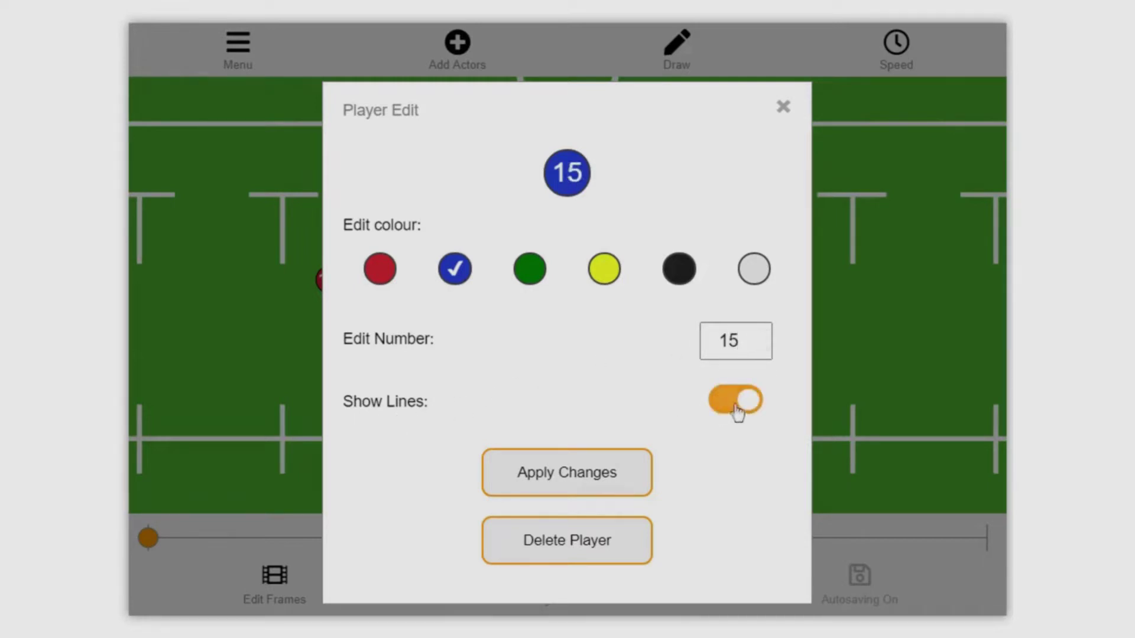
Apply the player changes, then delete the blue 15 player from the pitch
{"action": "left_click", "coordinate": [605, 479]}
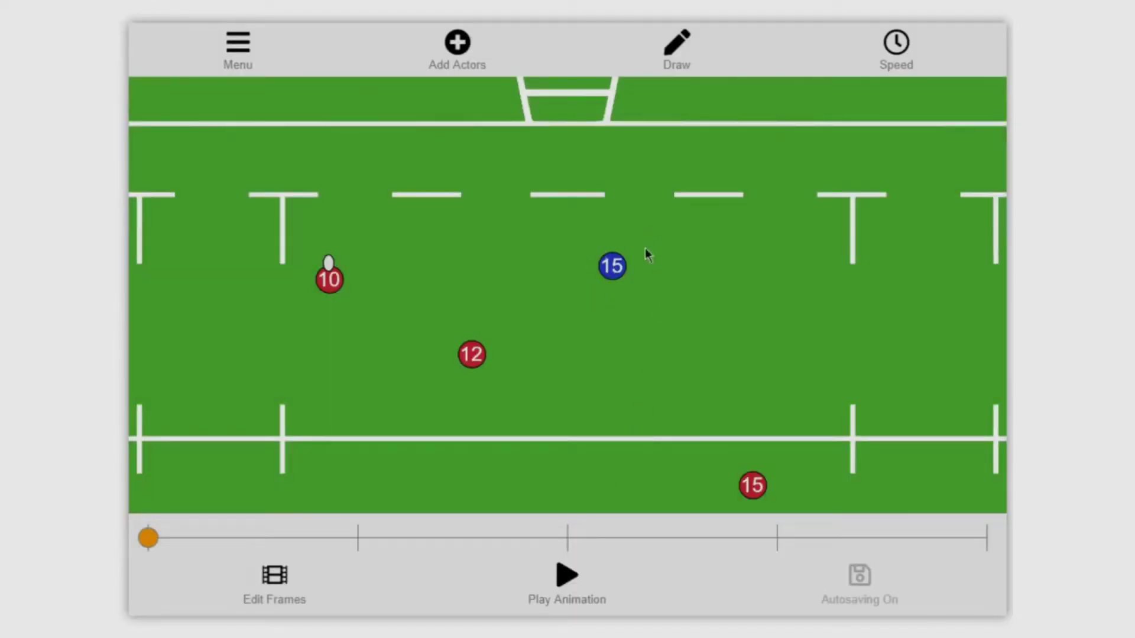
{"action": "left_click", "coordinate": [614, 267]}
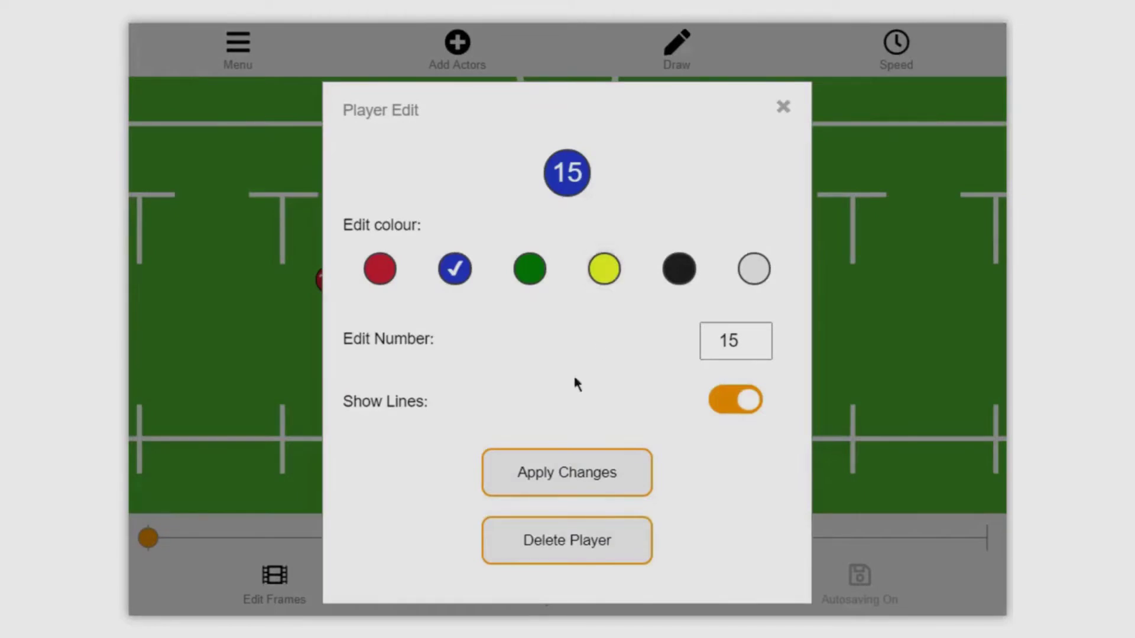
{"action": "left_click", "coordinate": [573, 552]}
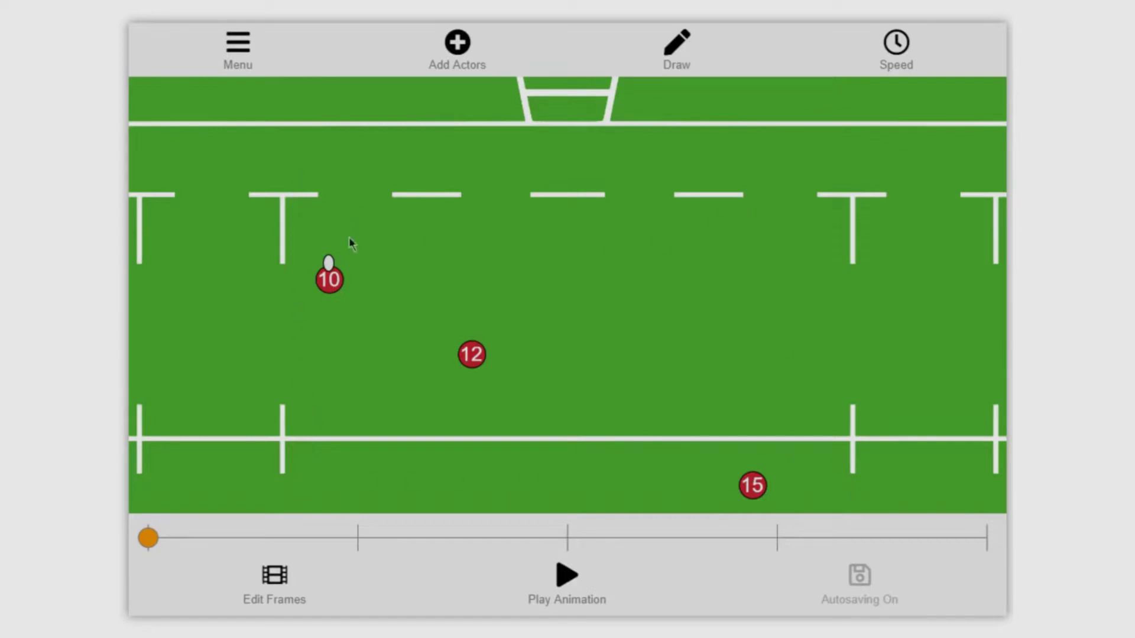
Start a new play restoring player 13, then scrub and briefly preview the timeline
{"action": "left_click", "coordinate": [239, 46]}
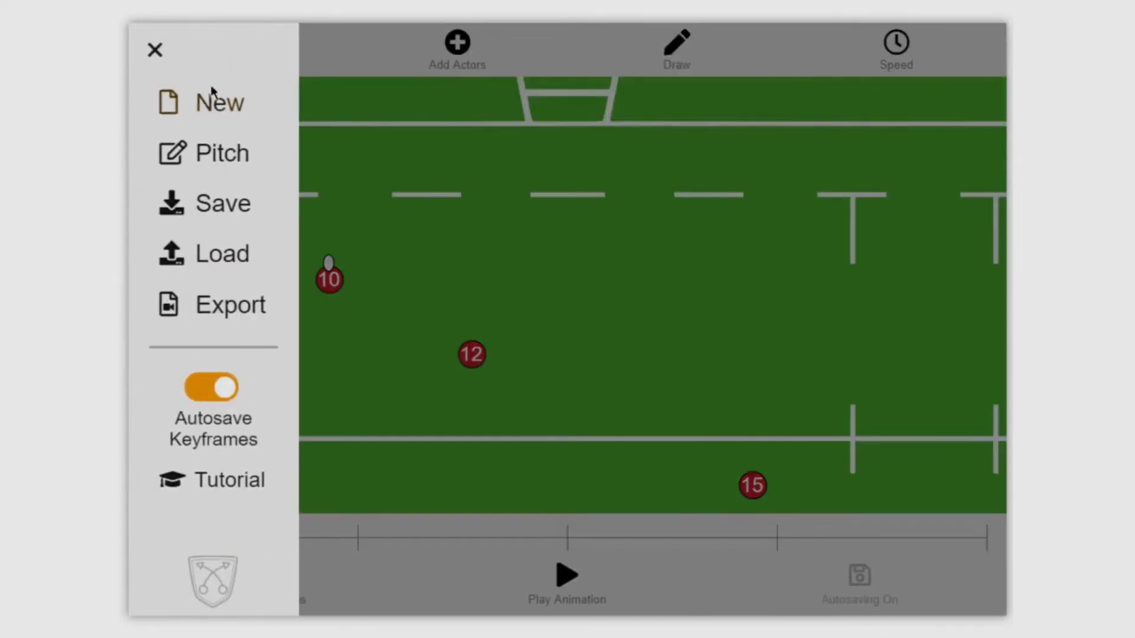
{"action": "left_click", "coordinate": [215, 109]}
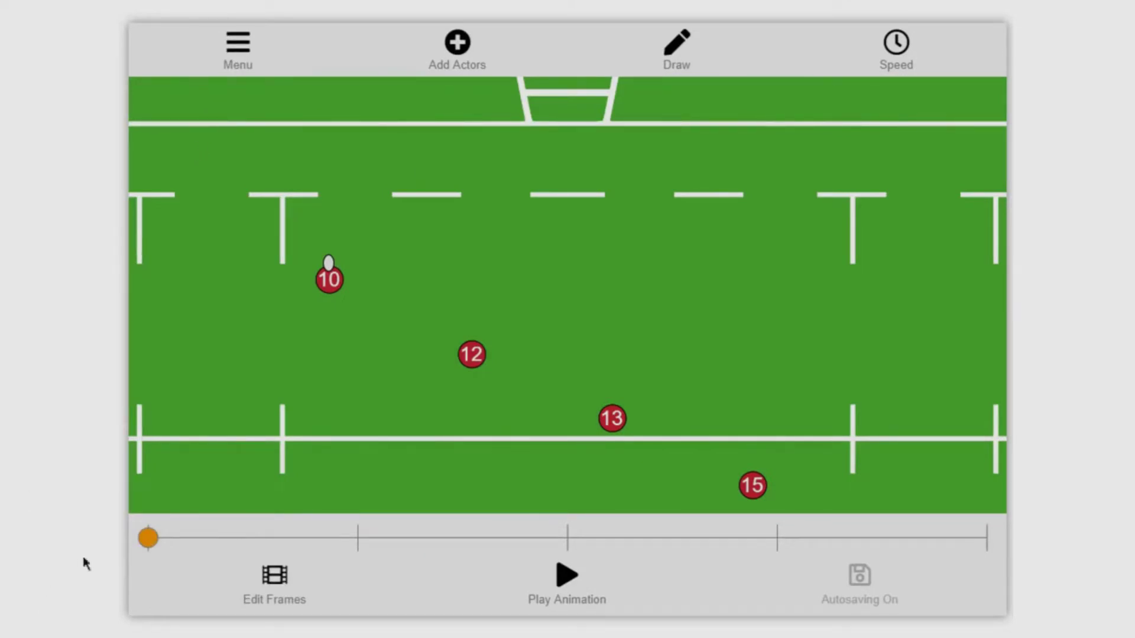
{"action": "left_click_drag", "start_coordinate": [320, 543], "coordinate": [111, 538]}
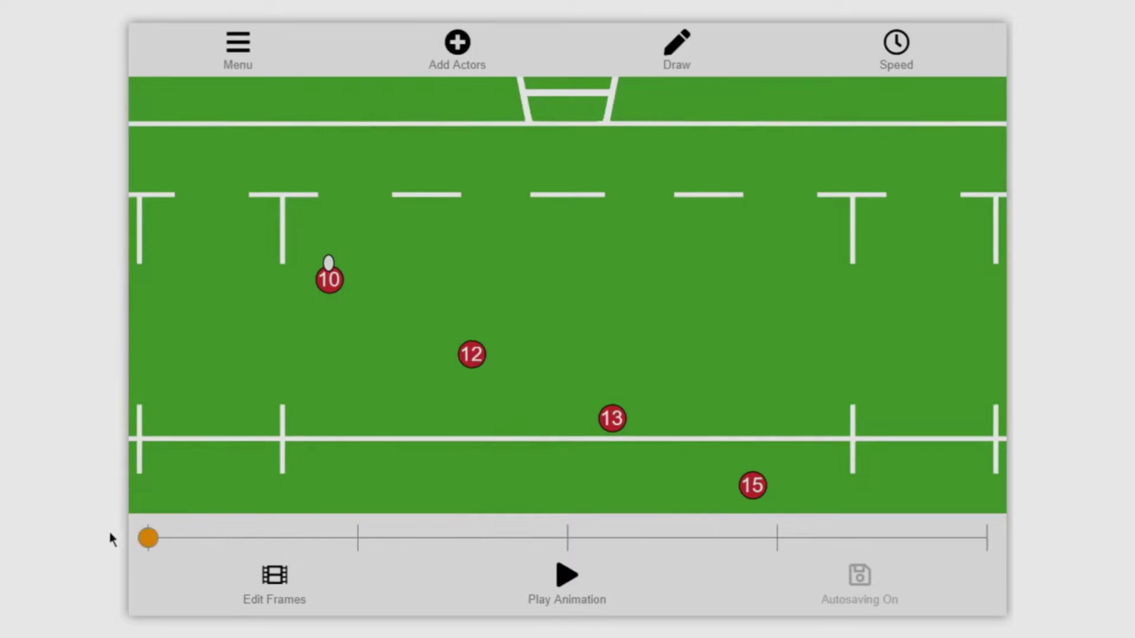
{"action": "left_click", "coordinate": [547, 591]}
{"action": "left_click", "coordinate": [570, 594]}
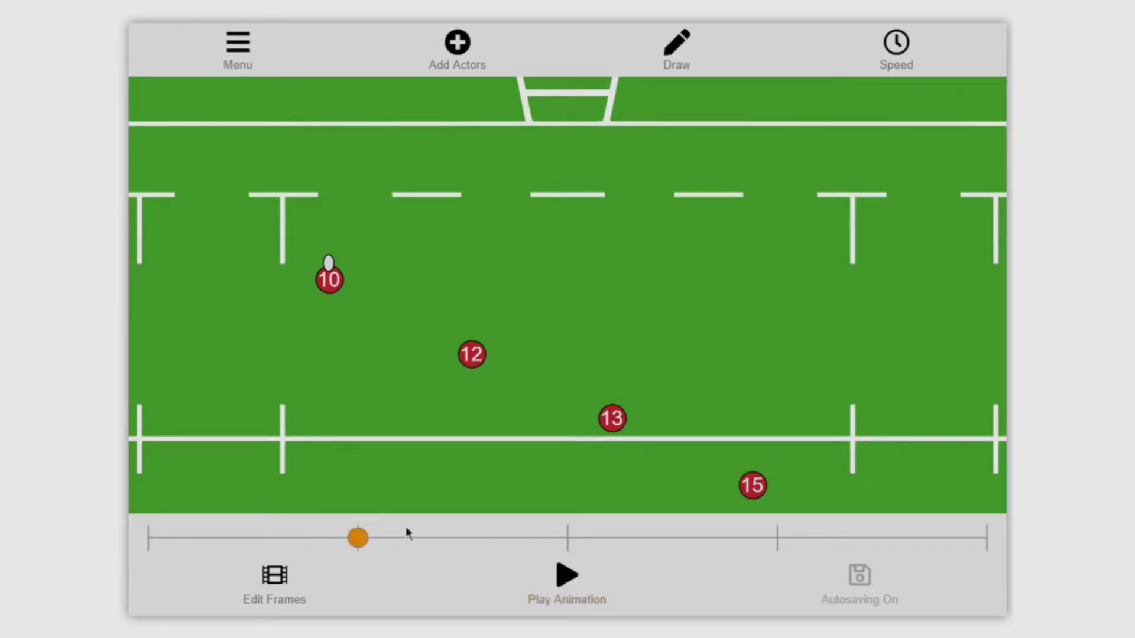
{"action": "left_click_drag", "start_coordinate": [357, 540], "coordinate": [137, 555]}
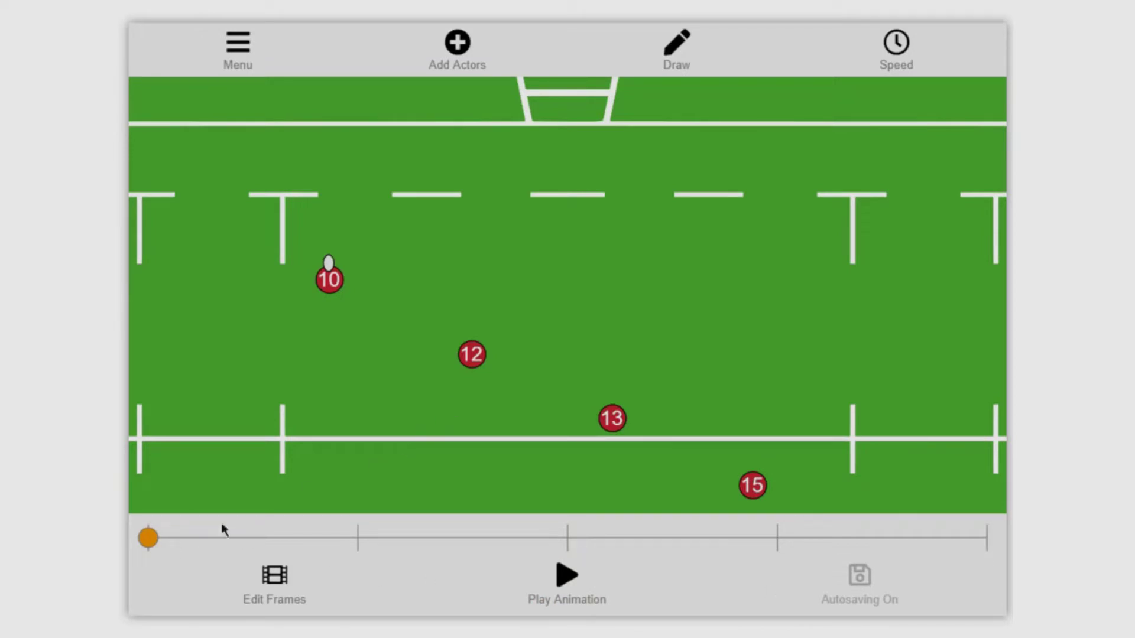
Move players 12 and 13 upfield in the second keyframe and play the animation
{"action": "left_click_drag", "start_coordinate": [152, 540], "coordinate": [364, 545]}
{"action": "left_click_drag", "start_coordinate": [475, 354], "coordinate": [474, 304]}
{"action": "left_click_drag", "start_coordinate": [615, 422], "coordinate": [612, 362]}
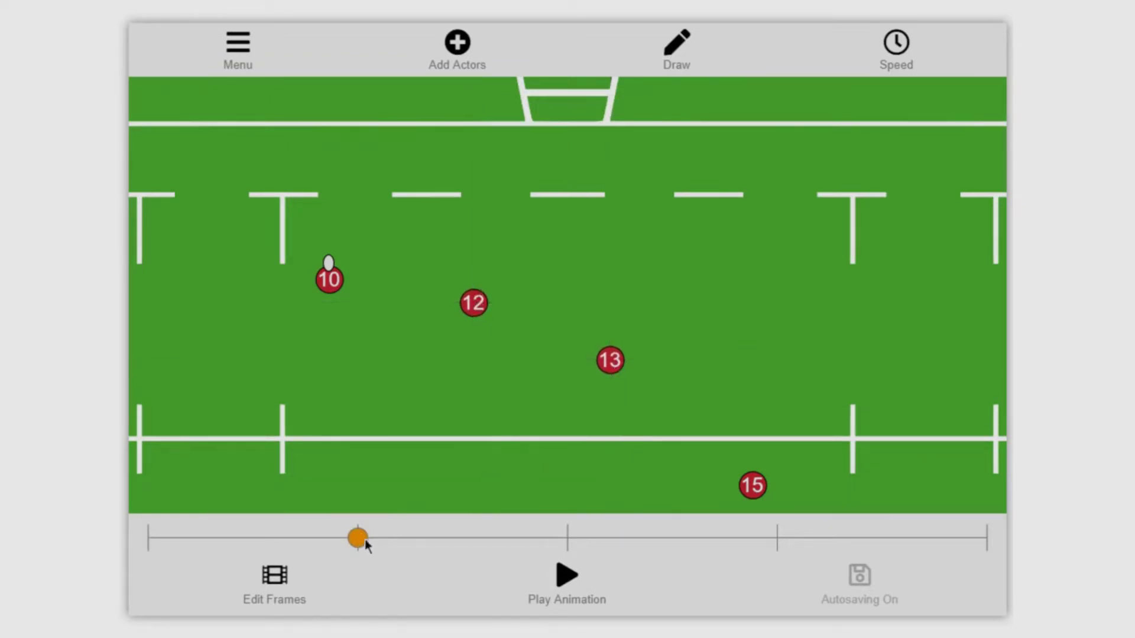
{"action": "left_click_drag", "start_coordinate": [365, 540], "coordinate": [569, 555]}
{"action": "left_click_drag", "start_coordinate": [475, 304], "coordinate": [600, 239]}
{"action": "left_click_drag", "start_coordinate": [609, 363], "coordinate": [522, 232]}
{"action": "left_click_drag", "start_coordinate": [567, 538], "coordinate": [147, 538]}
{"action": "left_click", "coordinate": [587, 588]}
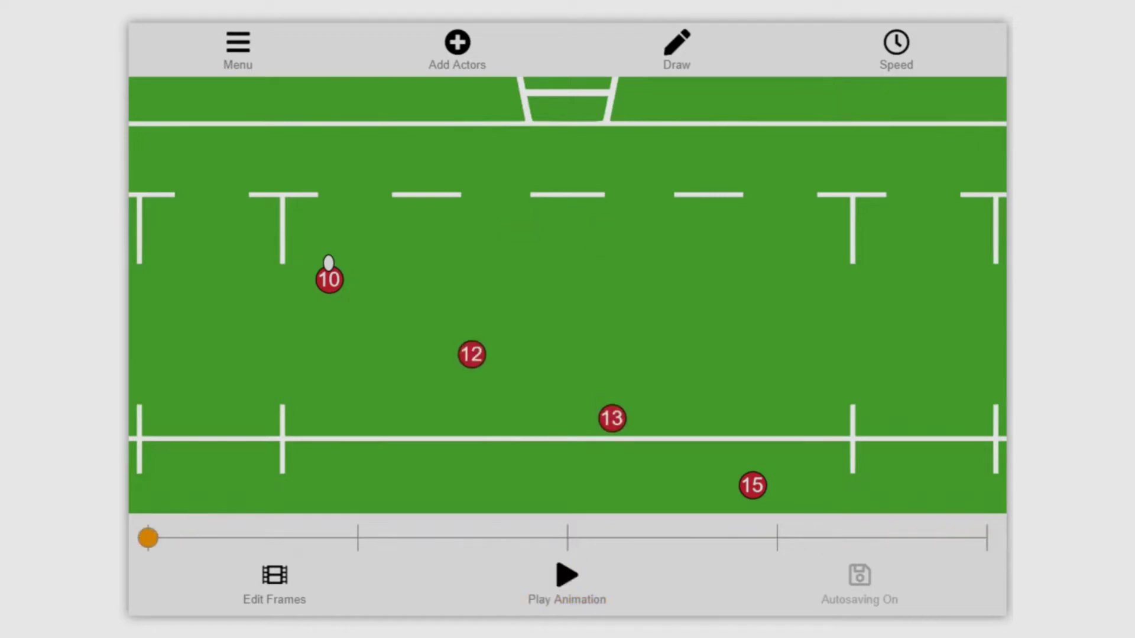
Turn on movement lines for player 12 and apply
{"action": "left_click", "coordinate": [229, 51]}
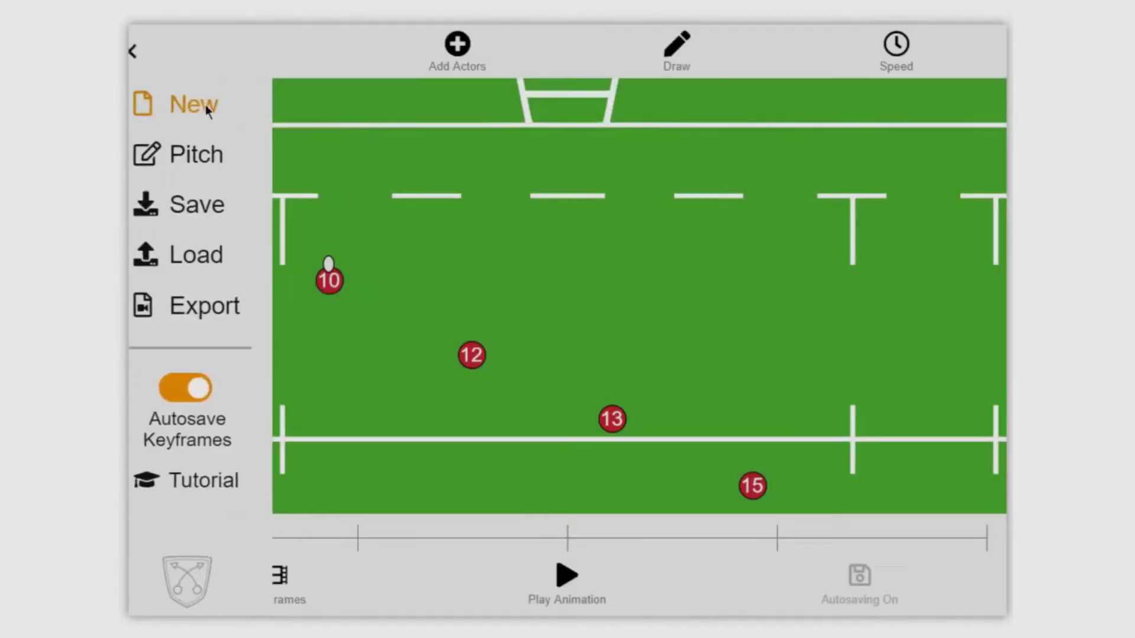
{"action": "left_click", "coordinate": [475, 360]}
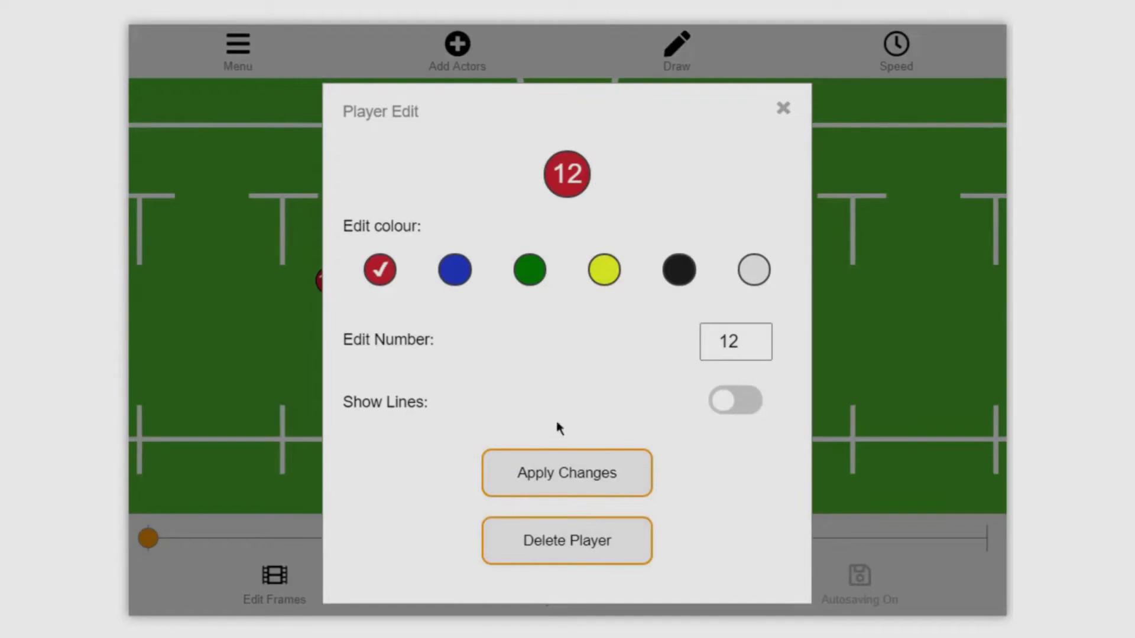
{"action": "left_click", "coordinate": [743, 402]}
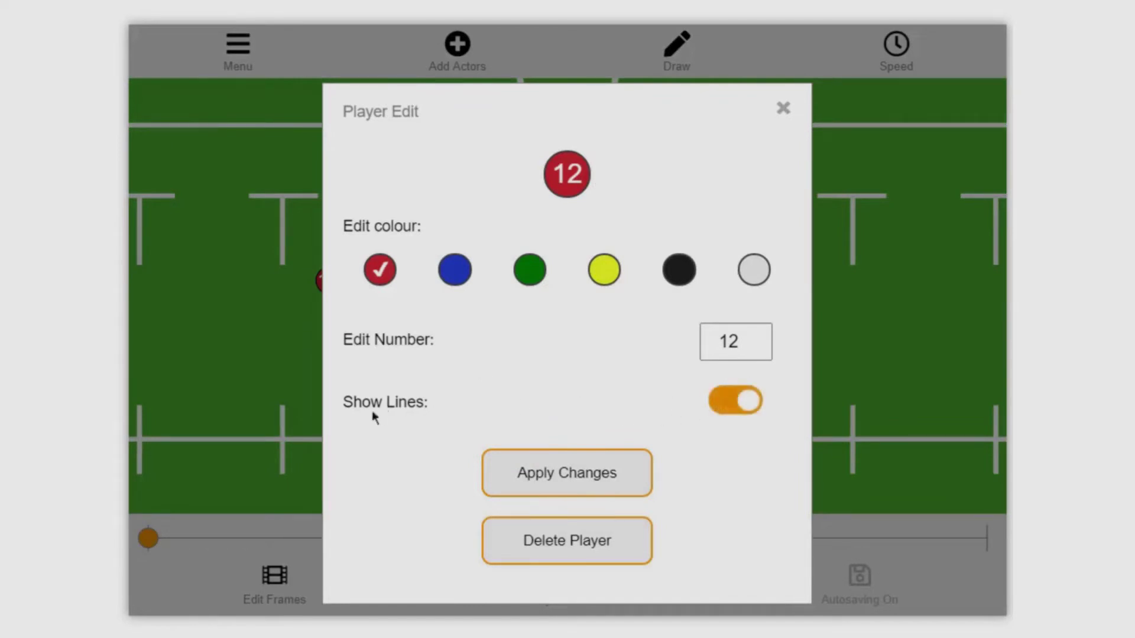
{"action": "left_click", "coordinate": [597, 473]}
Reposition player 12 across the keyframes to trace a square path, then play it
{"action": "left_click", "coordinate": [366, 539]}
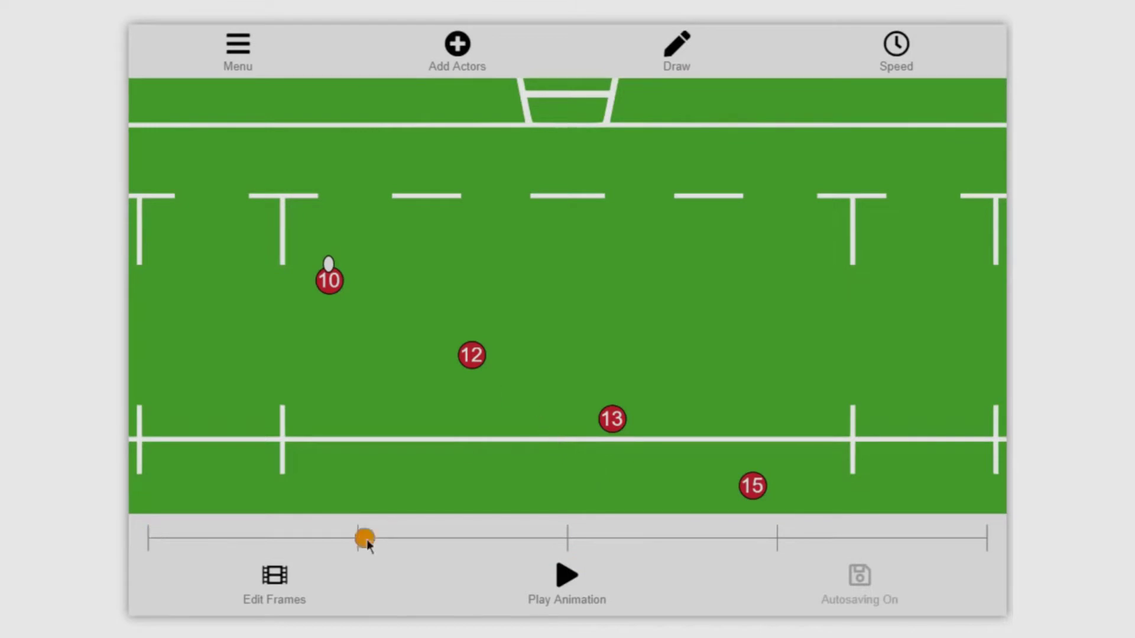
{"action": "mouse_move", "coordinate": [480, 372]}
{"action": "left_mouse_down"}
{"action": "mouse_move", "coordinate": [477, 252]}
{"action": "mouse_move", "coordinate": [583, 227]}
{"action": "mouse_move", "coordinate": [603, 241]}
{"action": "mouse_move", "coordinate": [608, 350]}
{"action": "mouse_move", "coordinate": [470, 356]}
{"action": "left_mouse_up"}
{"action": "left_click", "coordinate": [568, 539]}
{"action": "left_click", "coordinate": [775, 532]}
{"action": "left_click", "coordinate": [986, 538]}
{"action": "left_click", "coordinate": [558, 574]}
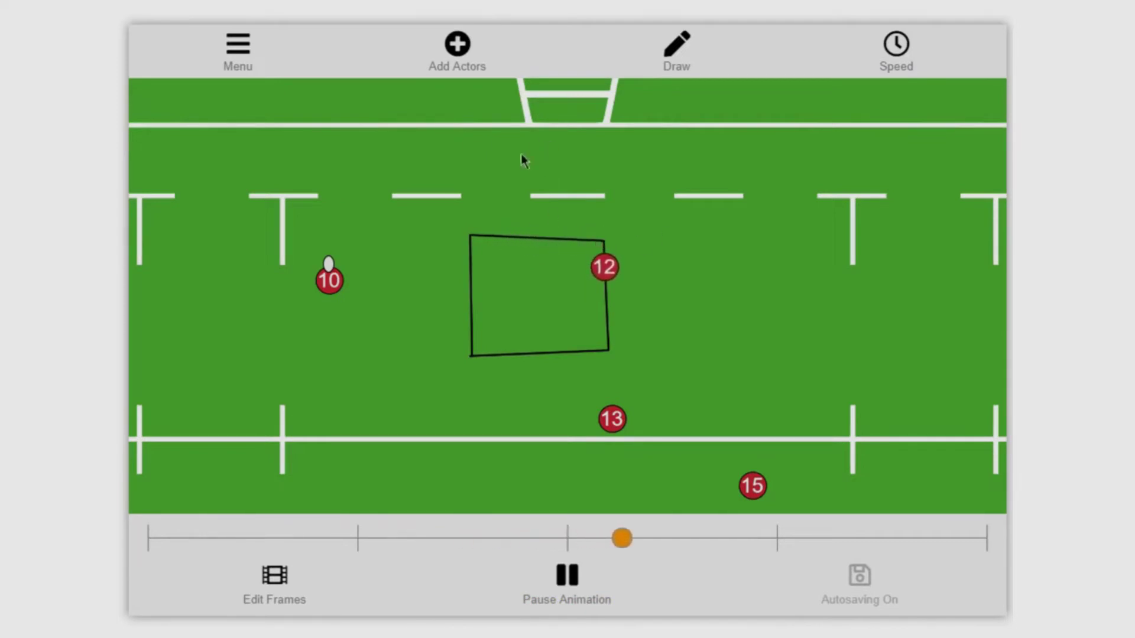
Pause mid-animation and set the Add Frame position in Edit Frames to Between 2 and 3
{"action": "left_click", "coordinate": [576, 586]}
{"action": "mouse_move", "coordinate": [361, 538]}
{"action": "left_mouse_down"}
{"action": "mouse_move", "coordinate": [572, 537]}
{"action": "mouse_move", "coordinate": [358, 538]}
{"action": "left_mouse_up"}
{"action": "left_click", "coordinate": [256, 597]}
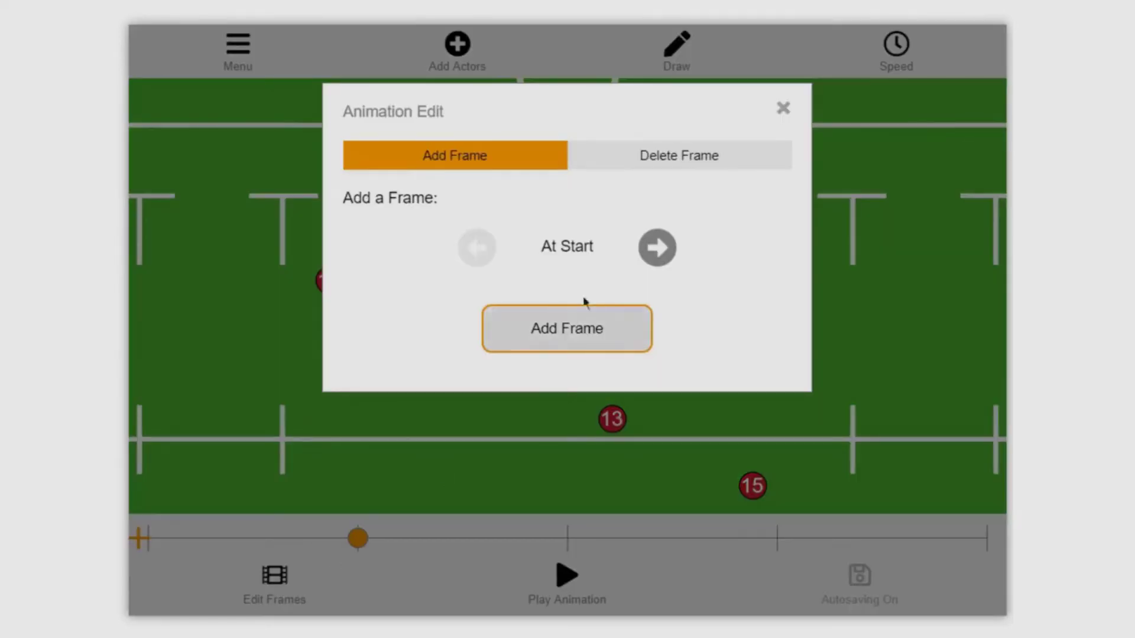
{"action": "left_click", "coordinate": [664, 253]}
{"action": "left_click", "coordinate": [665, 253]}
{"action": "left_click", "coordinate": [664, 253]}
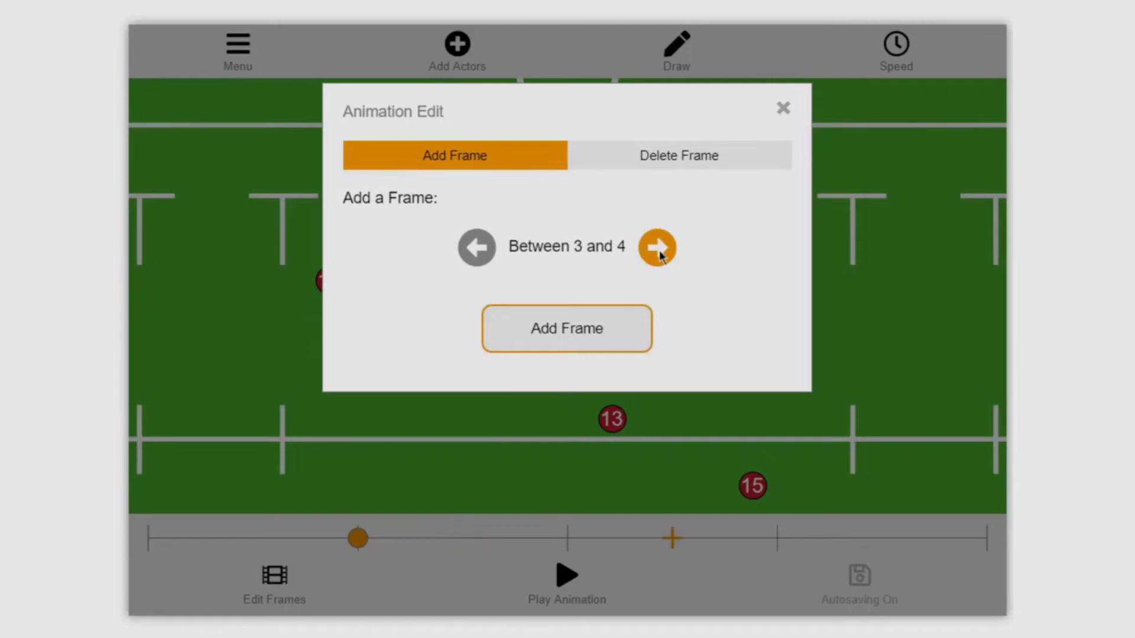
{"action": "left_click", "coordinate": [665, 253]}
{"action": "left_click", "coordinate": [479, 249]}
{"action": "left_click", "coordinate": [478, 249]}
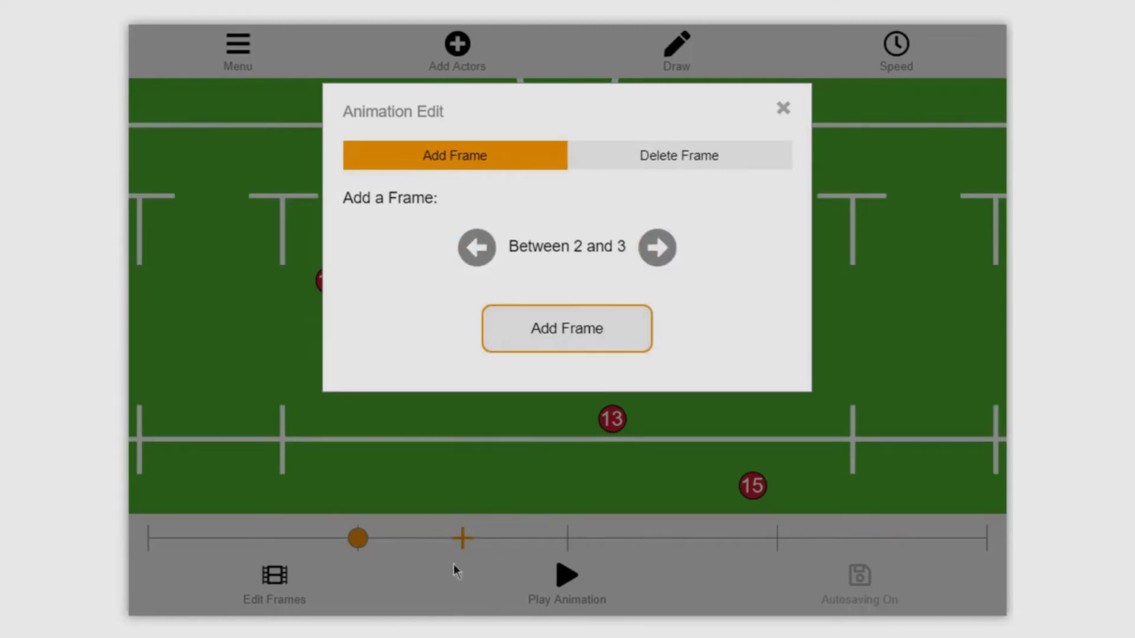
{"action": "left_click", "coordinate": [654, 264]}
{"action": "left_click", "coordinate": [487, 252]}
Insert the frame between 2 and 3, move player 12 near the try line there, and play
{"action": "left_click", "coordinate": [582, 339]}
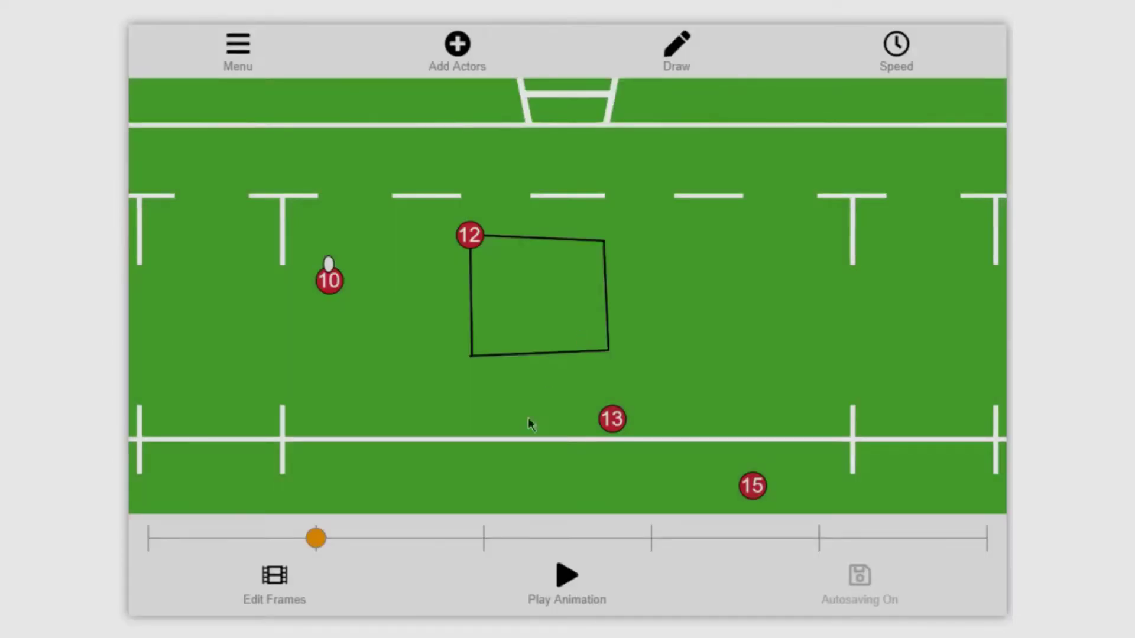
{"action": "left_click", "coordinate": [483, 542]}
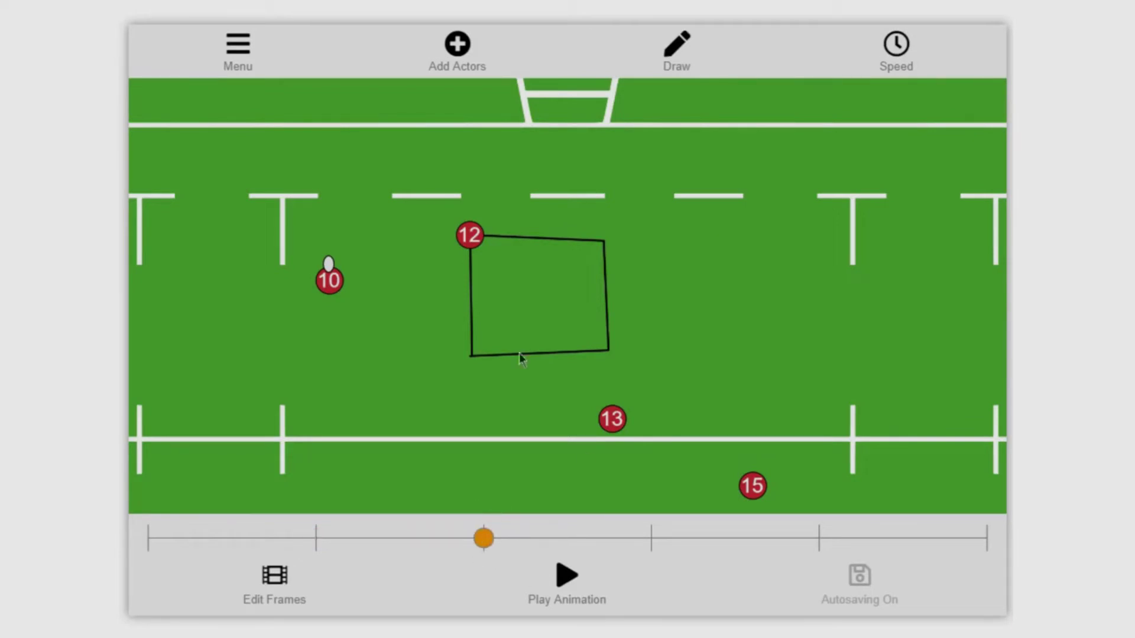
{"action": "mouse_move", "coordinate": [476, 241]}
{"action": "left_mouse_down"}
{"action": "mouse_move", "coordinate": [527, 211]}
{"action": "mouse_move", "coordinate": [552, 160]}
{"action": "mouse_move", "coordinate": [547, 168]}
{"action": "left_mouse_up"}
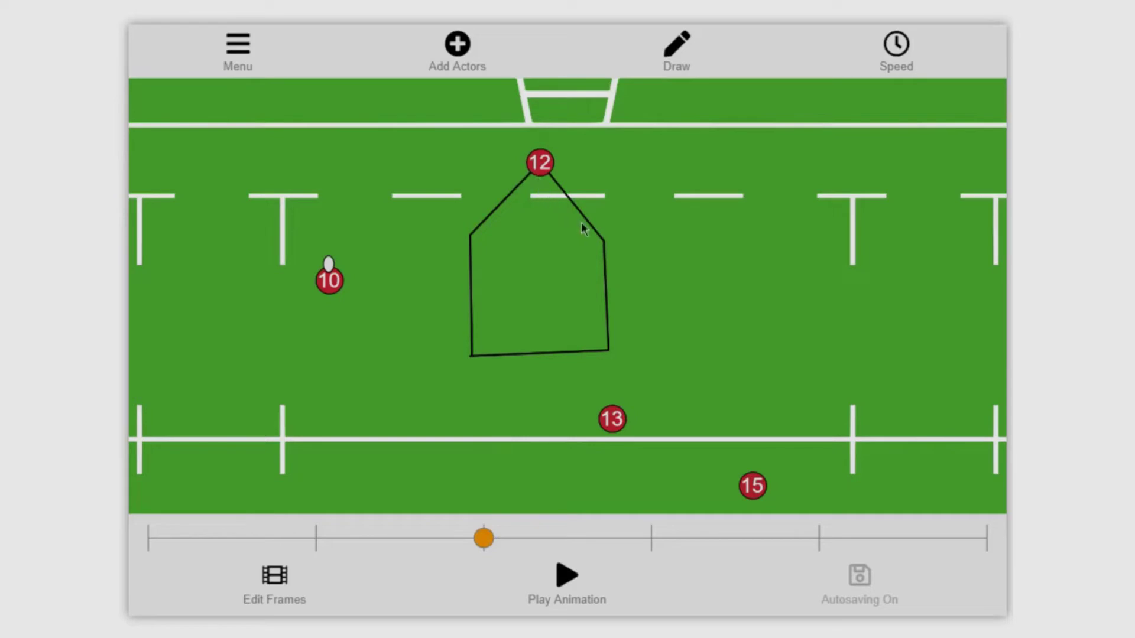
{"action": "left_click", "coordinate": [568, 576]}
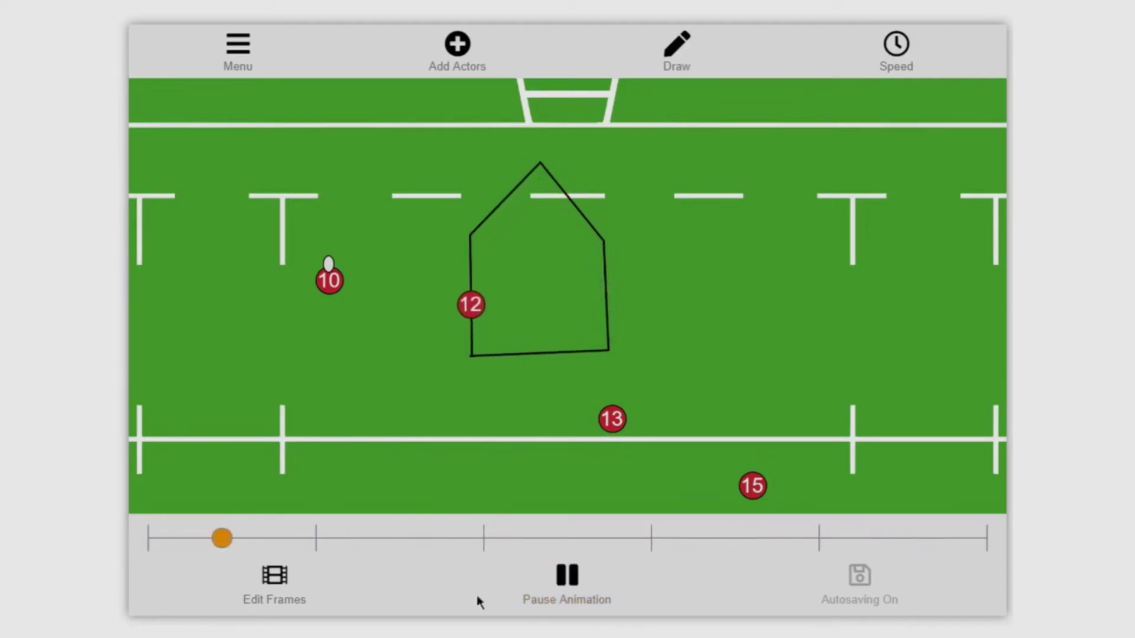
Remove Frame 3 using the Delete Frame tab of Edit Frames
{"action": "left_click", "coordinate": [270, 587]}
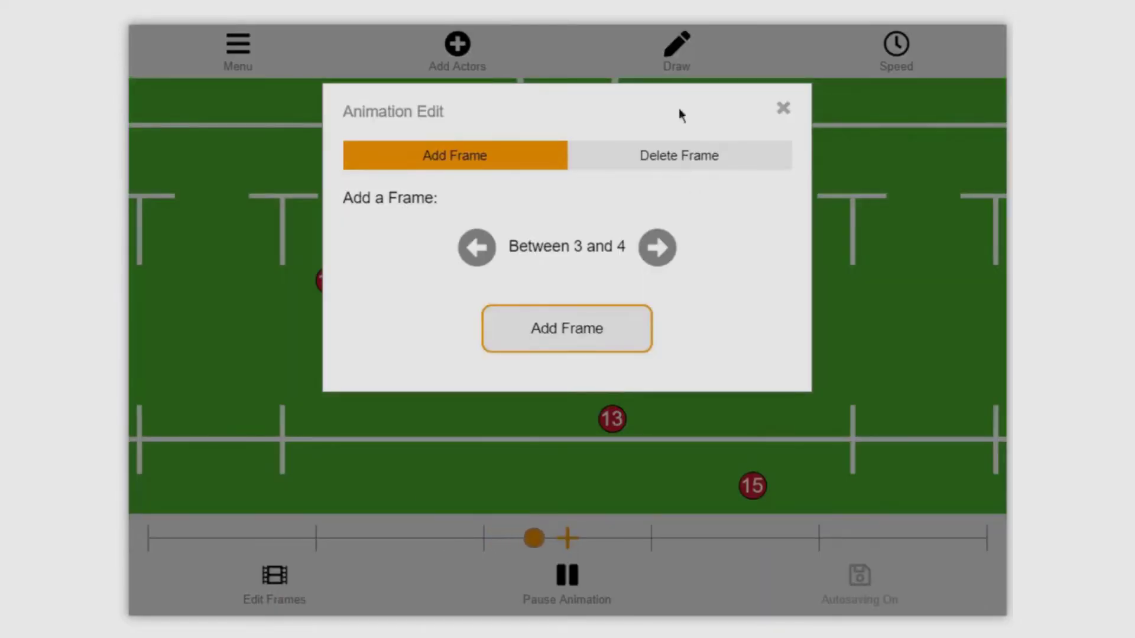
{"action": "left_click", "coordinate": [659, 160]}
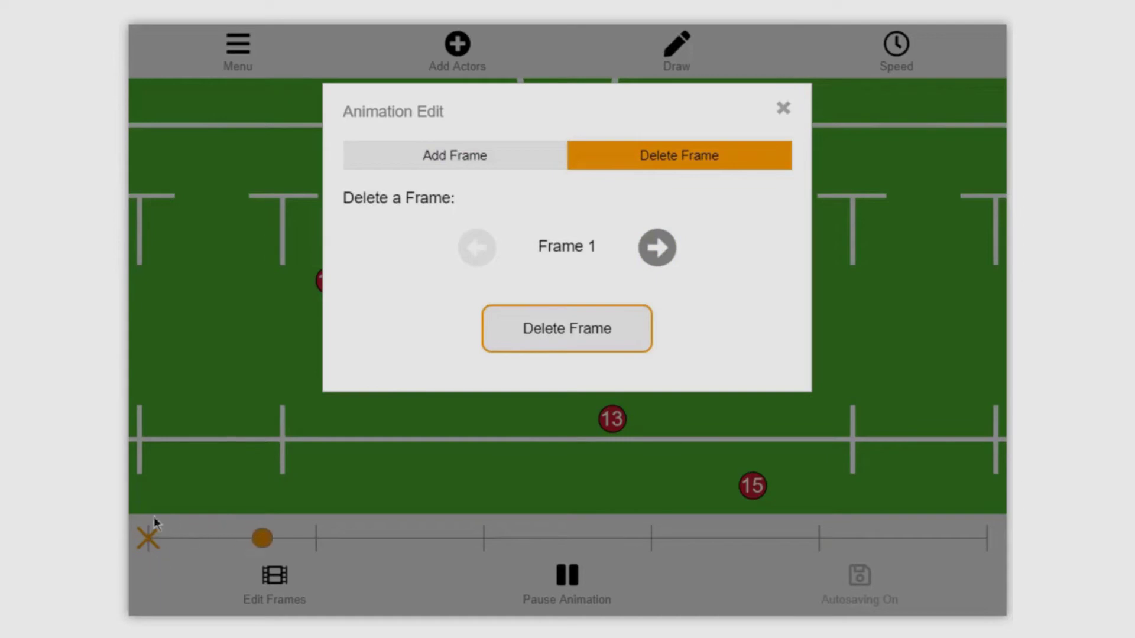
{"action": "left_click", "coordinate": [656, 248]}
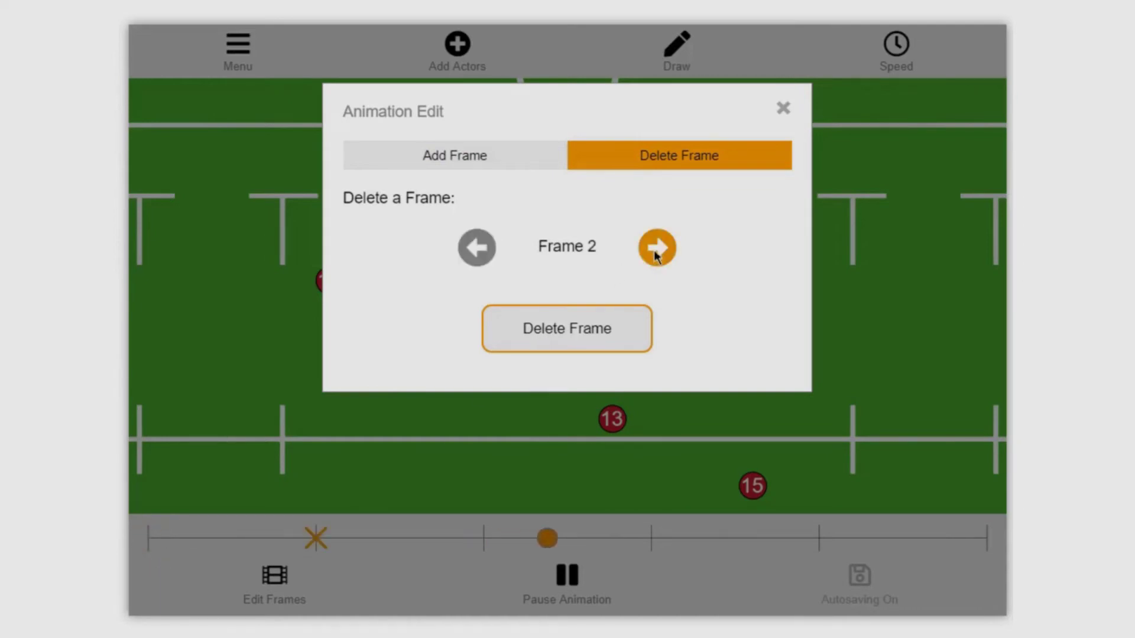
{"action": "left_click", "coordinate": [655, 253]}
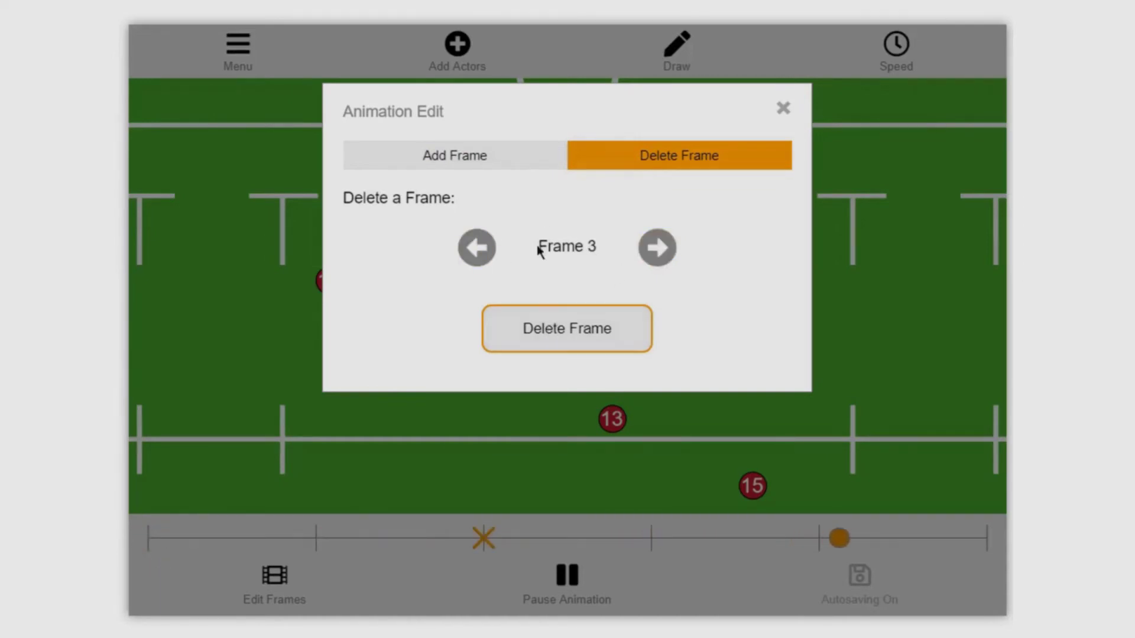
{"action": "left_click", "coordinate": [559, 334]}
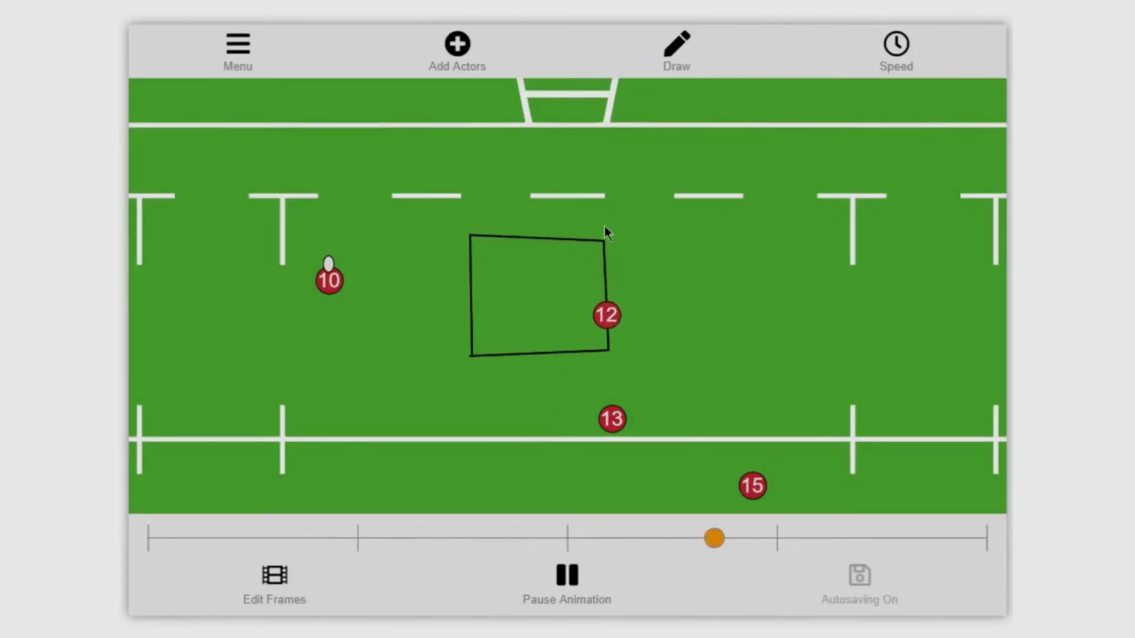
Open the Speed settings and adjust the global playback speed while the play runs
{"action": "left_click", "coordinate": [566, 573]}
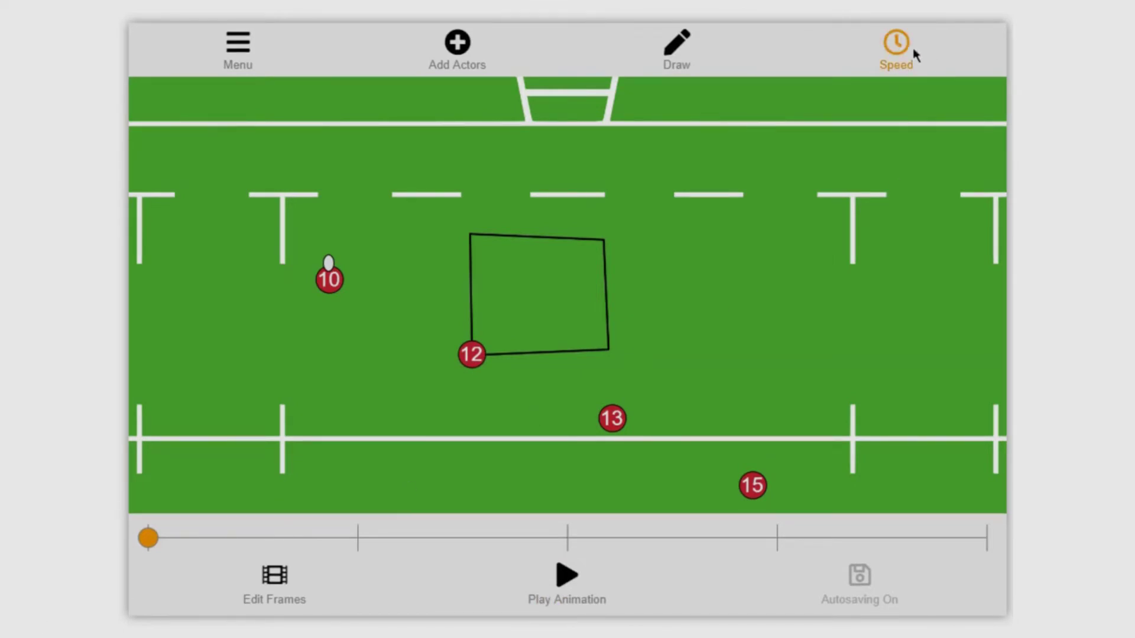
{"action": "left_click", "coordinate": [915, 55]}
{"action": "left_click", "coordinate": [565, 576]}
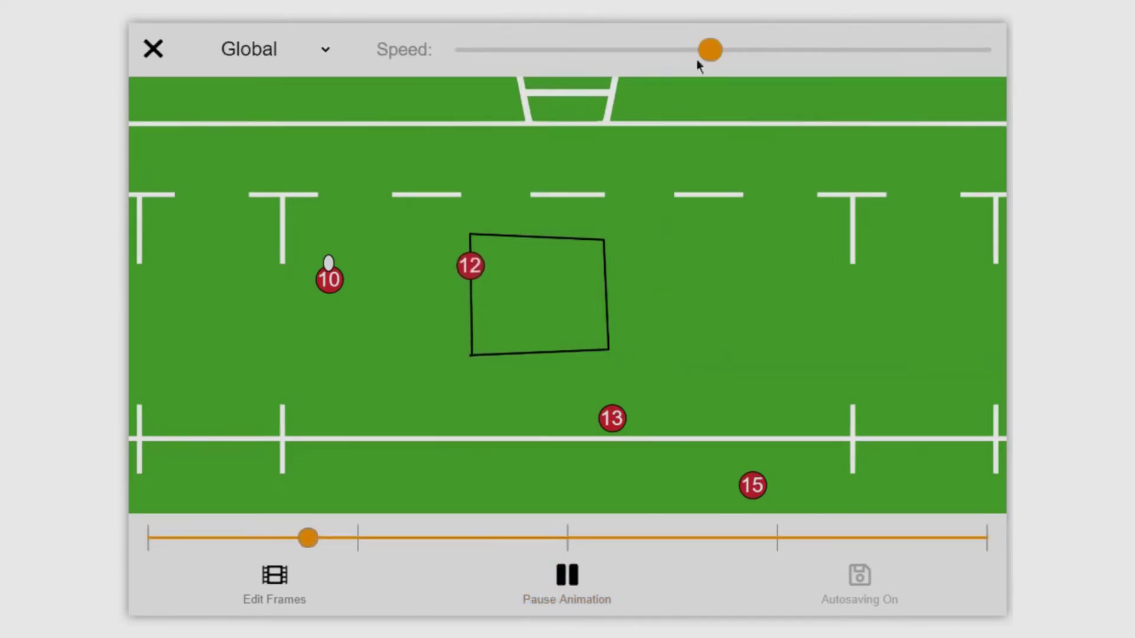
{"action": "left_click_drag", "start_coordinate": [732, 51], "coordinate": [695, 77]}
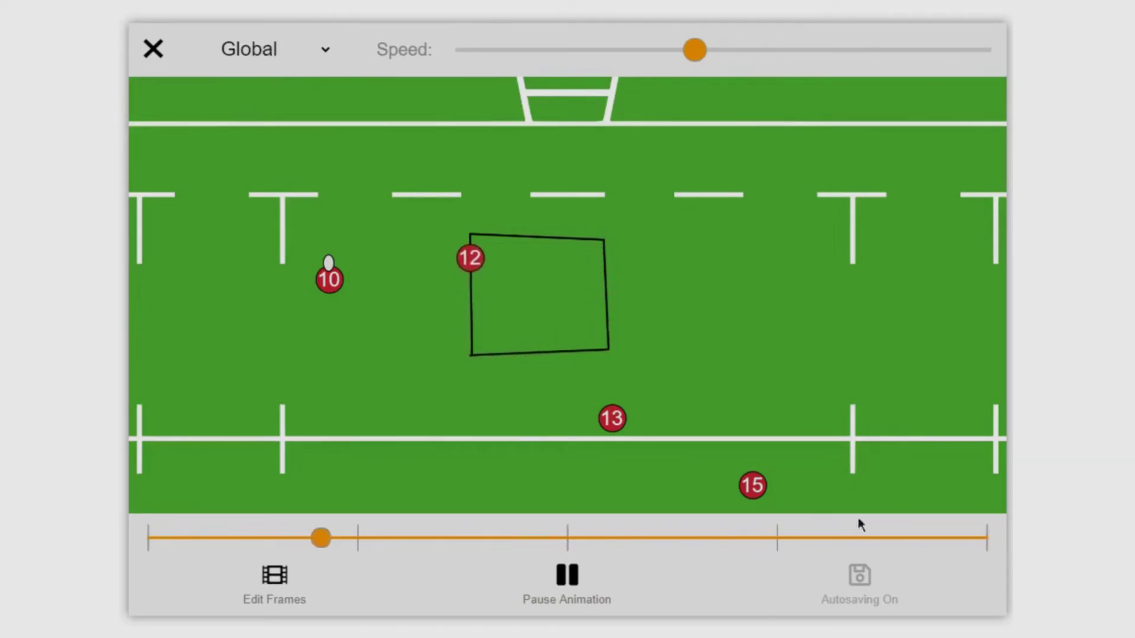
Select Frame 1 and slow its speed, then raise it back up
{"action": "left_click", "coordinate": [274, 69]}
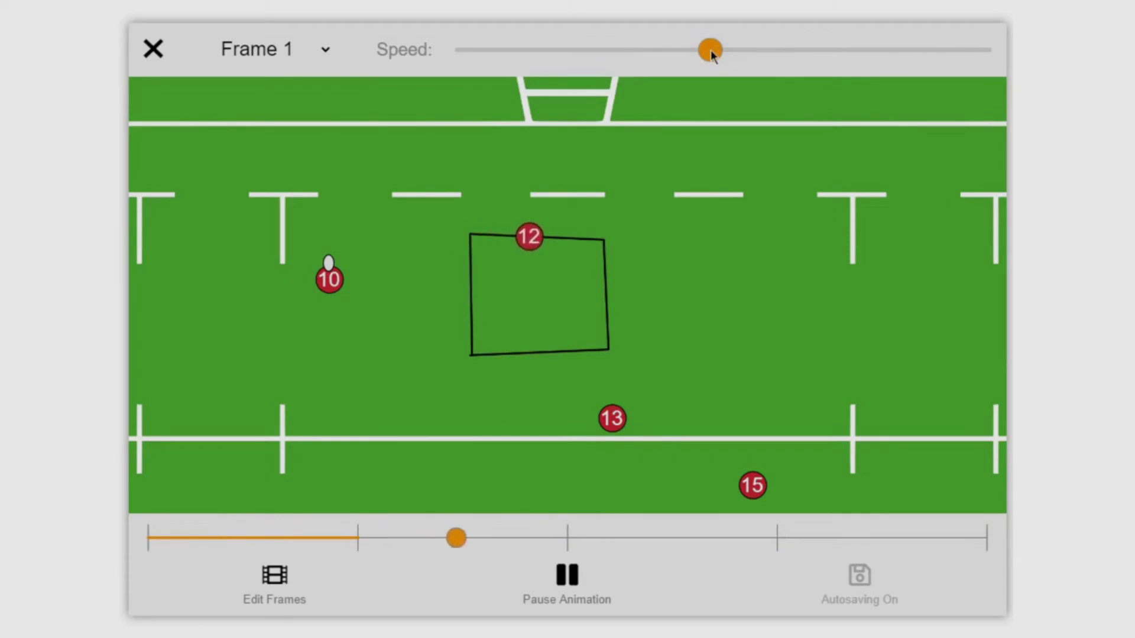
{"action": "left_click_drag", "start_coordinate": [711, 50], "coordinate": [479, 52]}
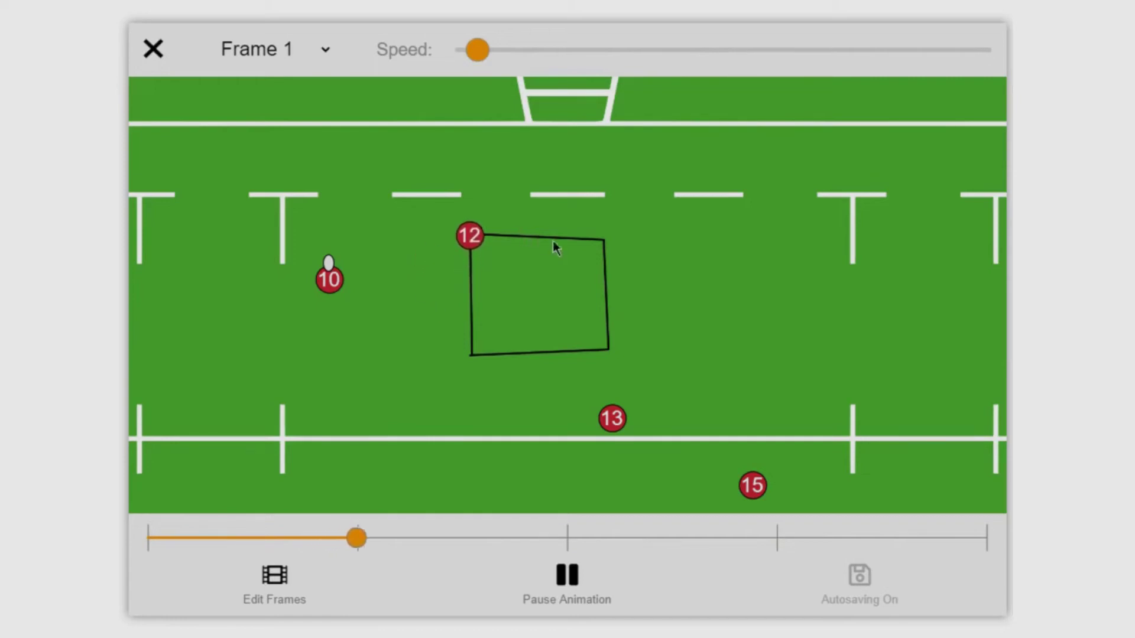
{"action": "left_click_drag", "start_coordinate": [480, 52], "coordinate": [717, 59]}
Close Speed, pause, and sketch a yellow freehand scribble above player 12
{"action": "left_click", "coordinate": [153, 50]}
{"action": "left_click", "coordinate": [566, 572]}
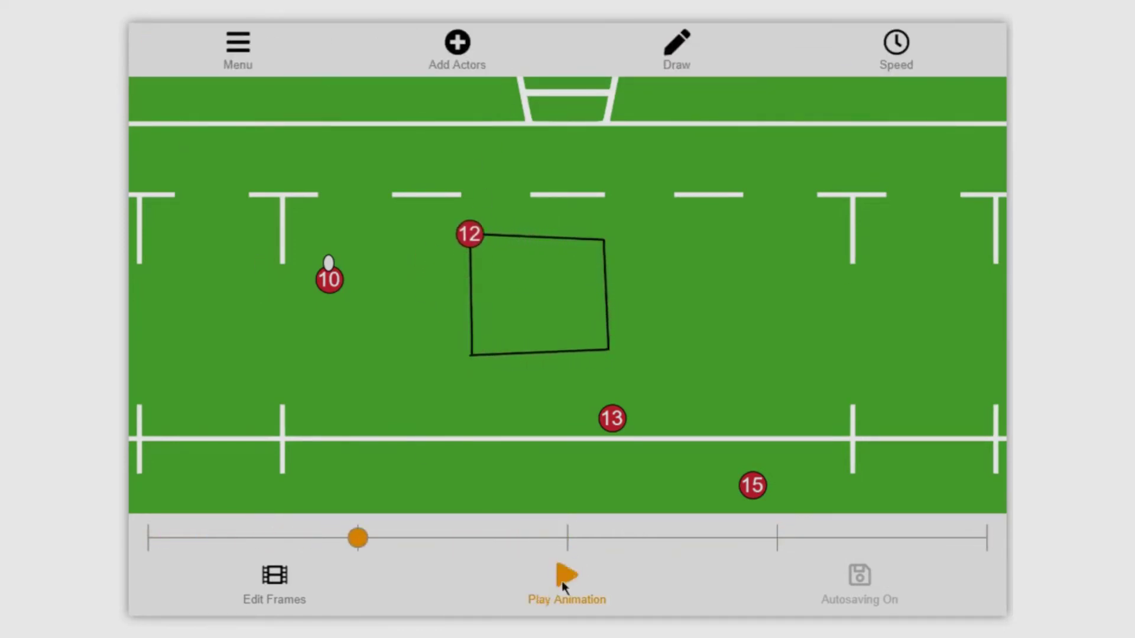
{"action": "left_click", "coordinate": [675, 56]}
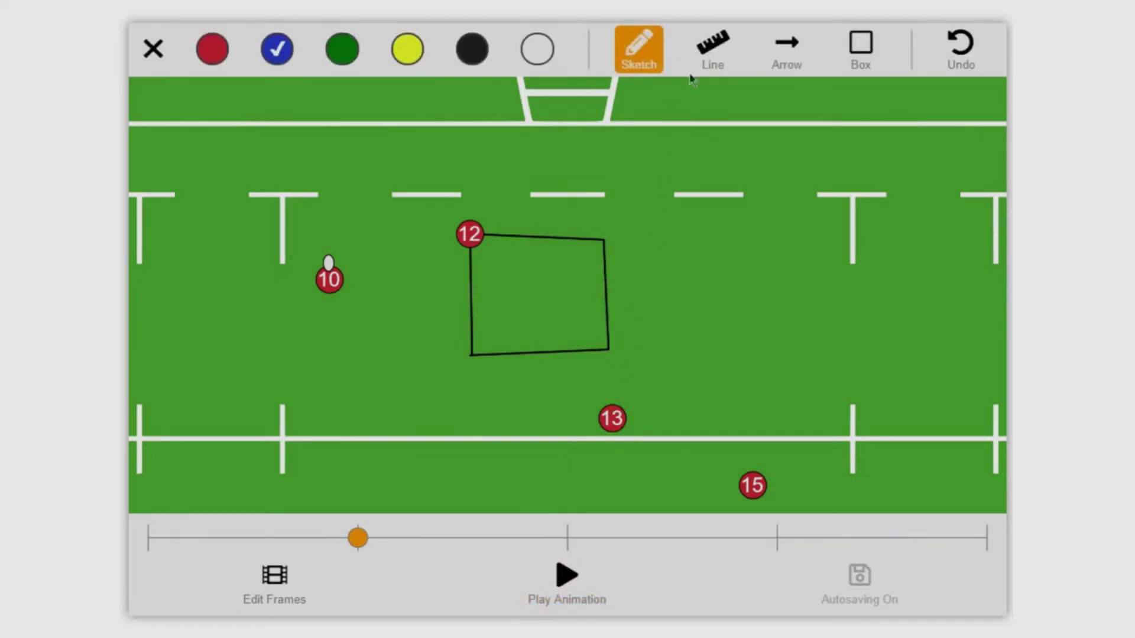
{"action": "left_click", "coordinate": [219, 54]}
{"action": "left_click", "coordinate": [340, 52]}
{"action": "left_click", "coordinate": [401, 56]}
{"action": "mouse_move", "coordinate": [340, 171]}
{"action": "left_mouse_down"}
{"action": "mouse_move", "coordinate": [431, 168]}
{"action": "mouse_move", "coordinate": [599, 191]}
{"action": "mouse_move", "coordinate": [564, 163]}
{"action": "mouse_move", "coordinate": [411, 258]}
{"action": "mouse_move", "coordinate": [353, 191]}
{"action": "mouse_move", "coordinate": [504, 220]}
{"action": "mouse_move", "coordinate": [592, 191]}
{"action": "mouse_move", "coordinate": [704, 215]}
{"action": "left_mouse_up"}
Draw a yellow straight line from player 10 to 15 and a blue line across the field
{"action": "left_click", "coordinate": [715, 52]}
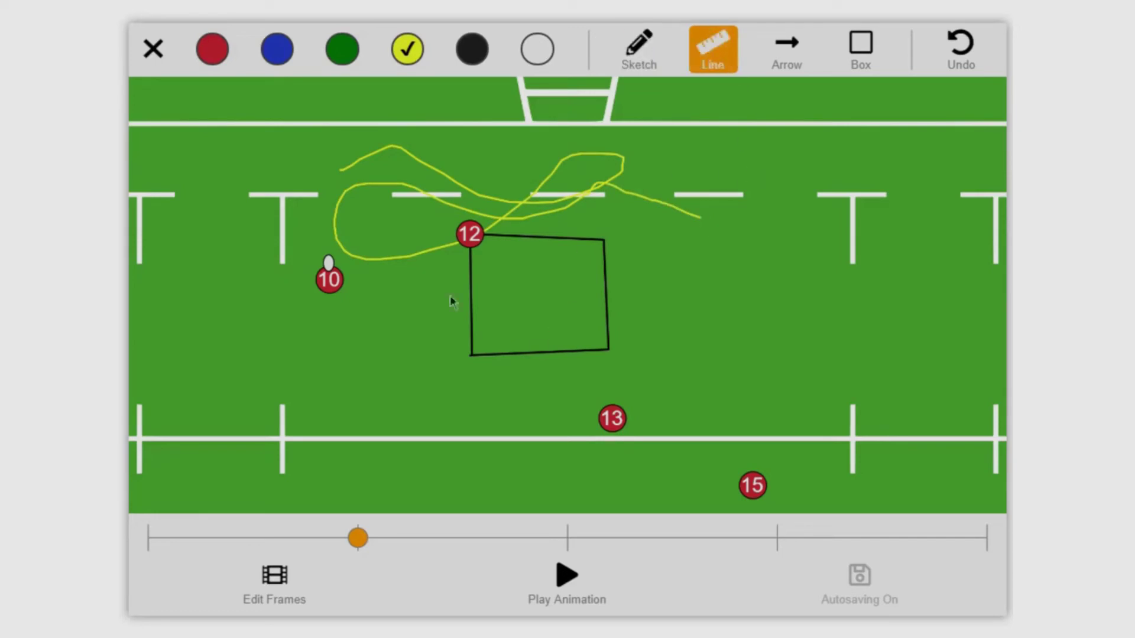
{"action": "mouse_move", "coordinate": [329, 280]}
{"action": "left_mouse_down"}
{"action": "mouse_move", "coordinate": [782, 495]}
{"action": "mouse_move", "coordinate": [766, 498]}
{"action": "left_mouse_up"}
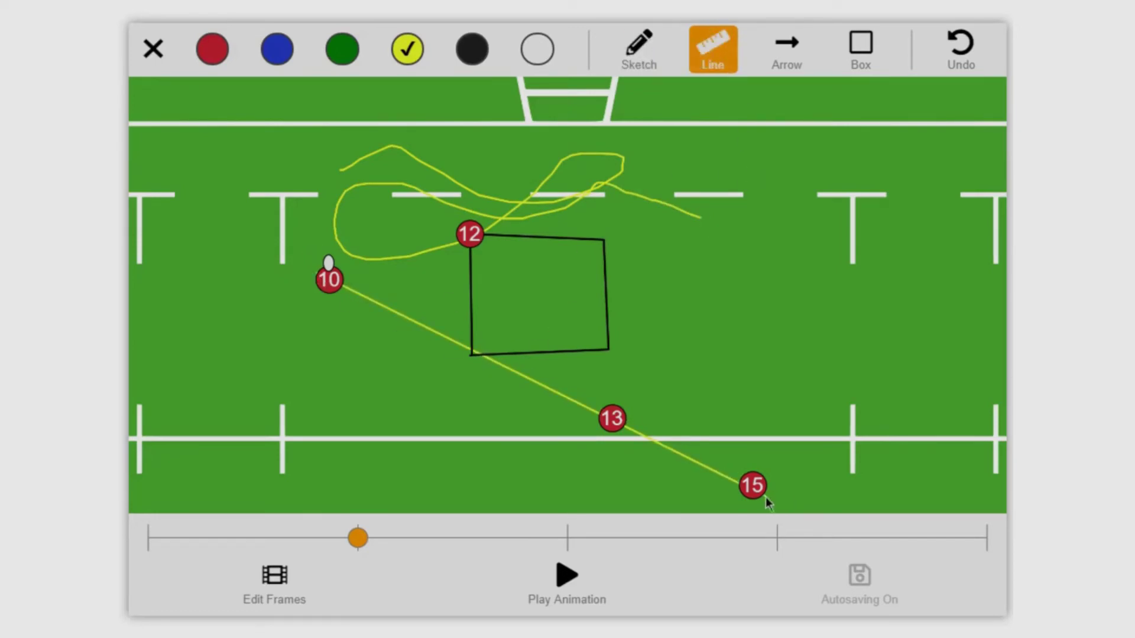
{"action": "left_click", "coordinate": [278, 49]}
{"action": "left_click_drag", "start_coordinate": [240, 190], "coordinate": [827, 185]}
{"action": "left_click", "coordinate": [787, 52]}
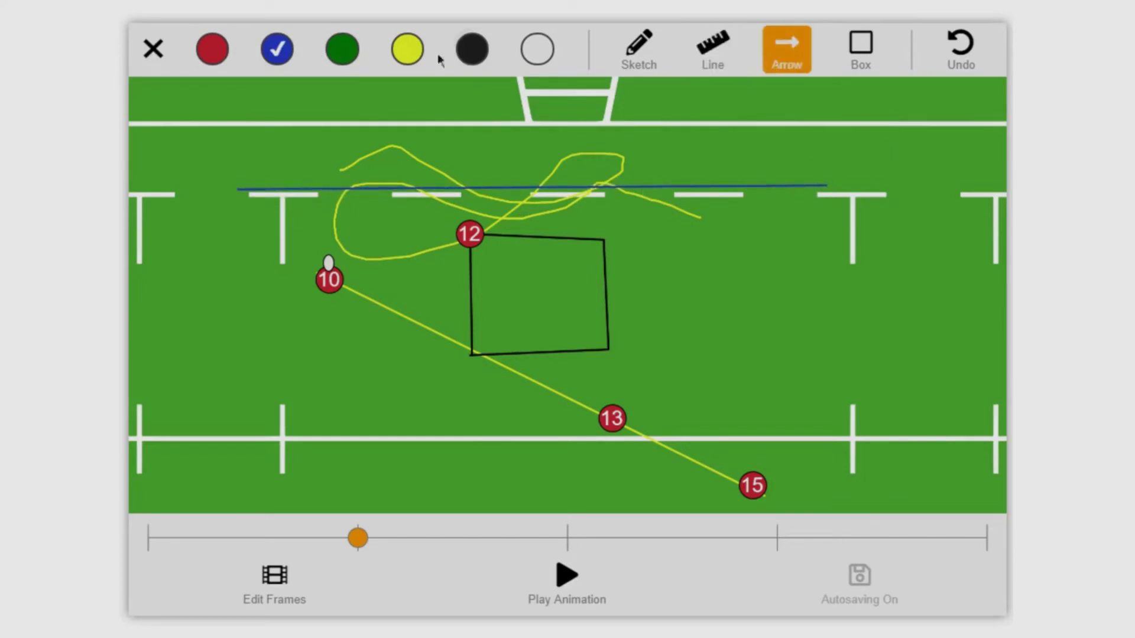
Draw black arrows up-right from players 13 and 15 and a white box over the upper-right pitch
{"action": "left_click", "coordinate": [472, 50]}
{"action": "left_click_drag", "start_coordinate": [616, 417], "coordinate": [661, 325]}
{"action": "left_click_drag", "start_coordinate": [754, 482], "coordinate": [786, 375]}
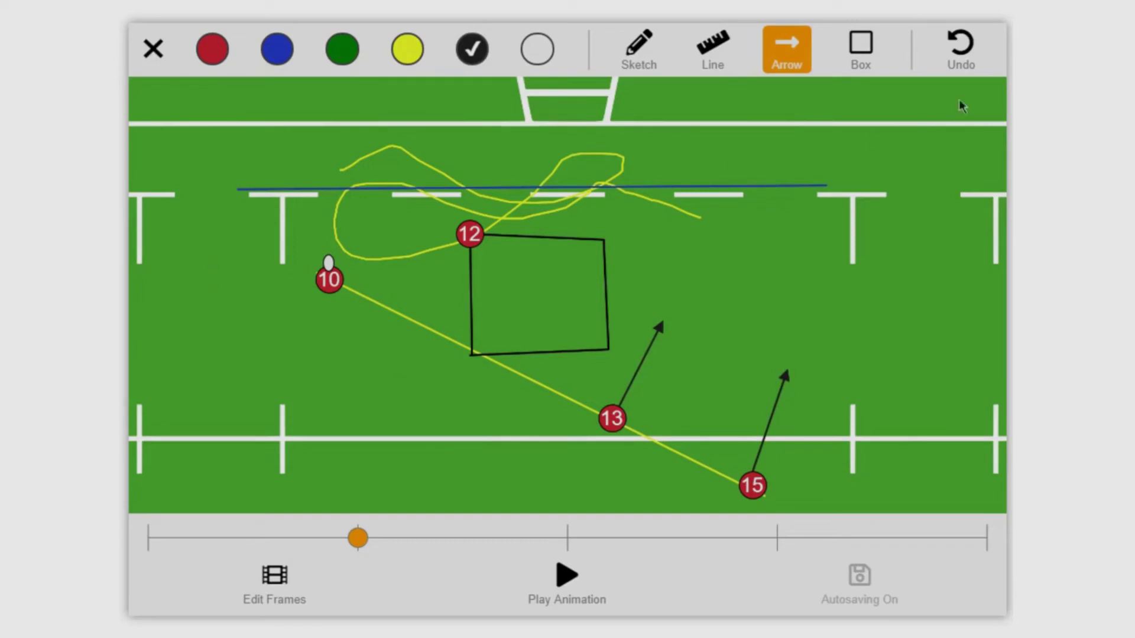
{"action": "left_click", "coordinate": [844, 55]}
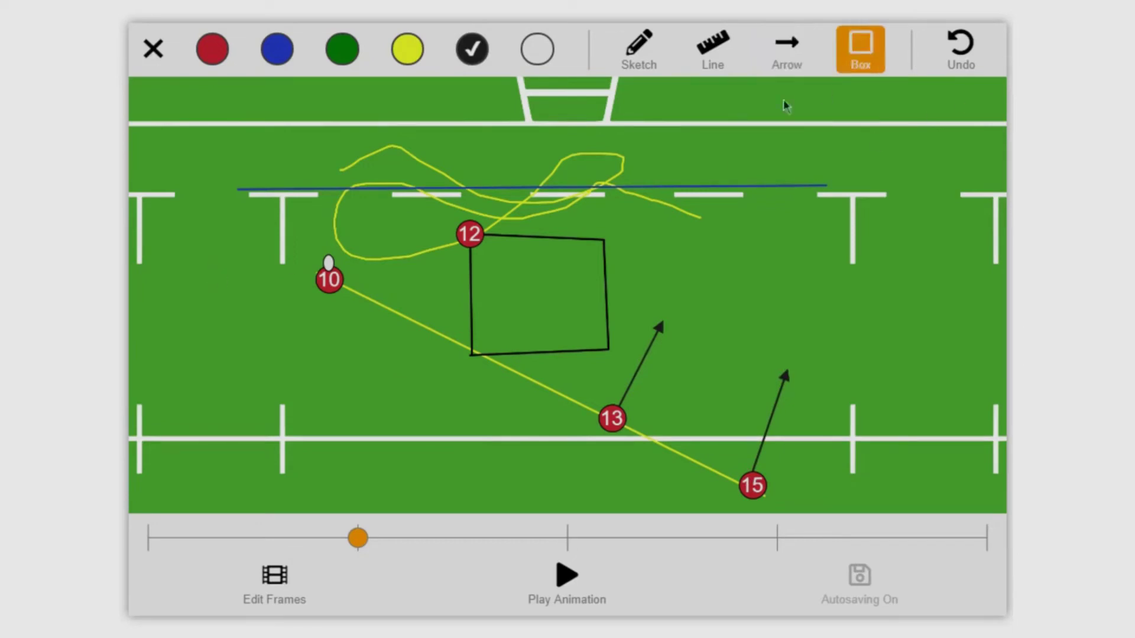
{"action": "left_click", "coordinate": [527, 53]}
{"action": "left_click_drag", "start_coordinate": [698, 129], "coordinate": [989, 240]}
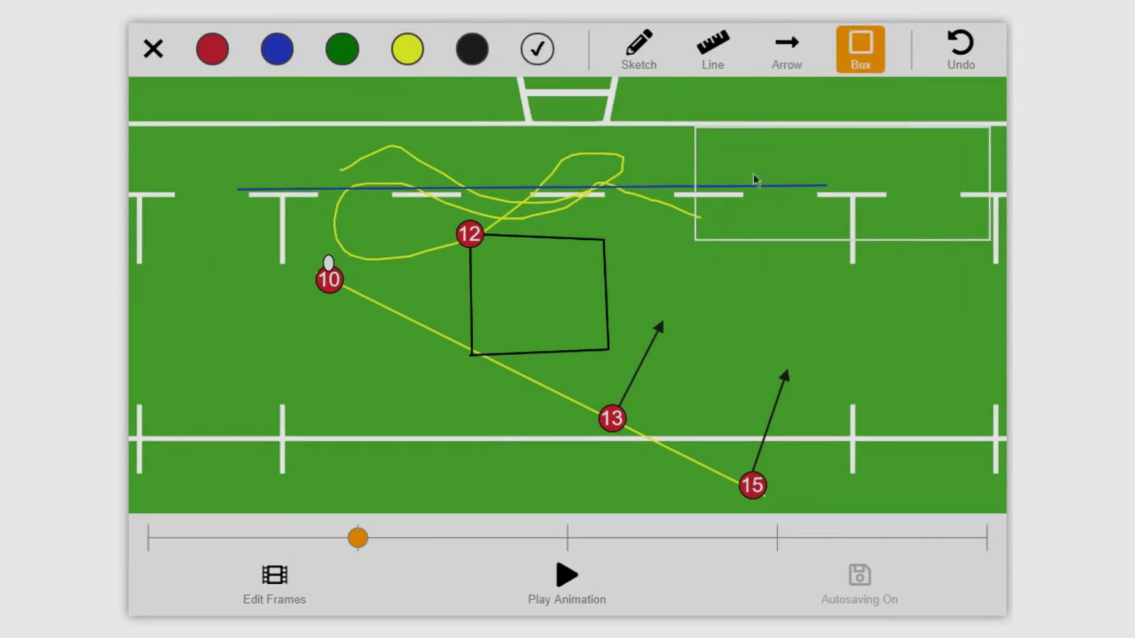
Undo the box, both arrows, and the blue and yellow lines, then close the drawing tools
{"action": "left_click", "coordinate": [962, 52]}
{"action": "left_click", "coordinate": [962, 53]}
{"action": "left_click", "coordinate": [962, 53]}
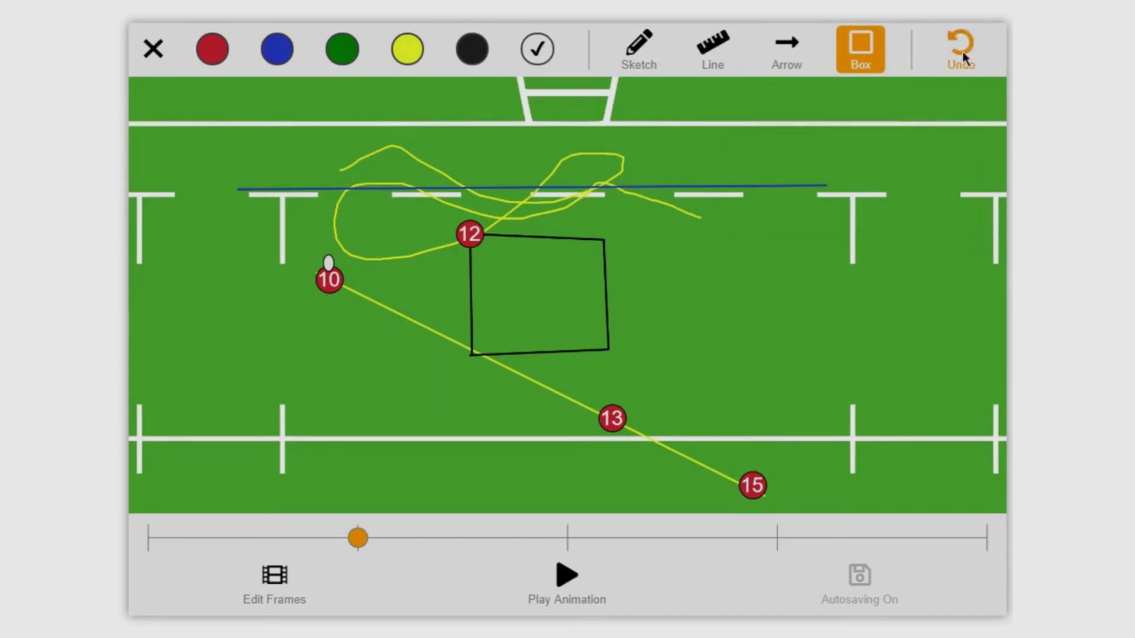
{"action": "left_click", "coordinate": [963, 53]}
{"action": "left_click", "coordinate": [962, 53]}
{"action": "left_click", "coordinate": [962, 54]}
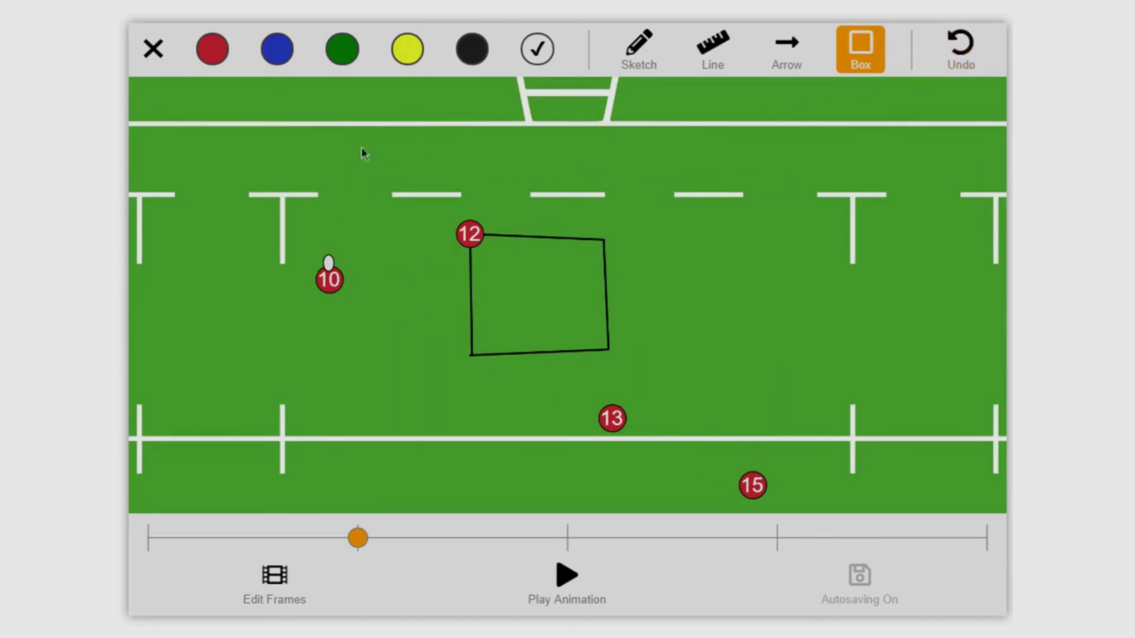
{"action": "left_click", "coordinate": [153, 48]}
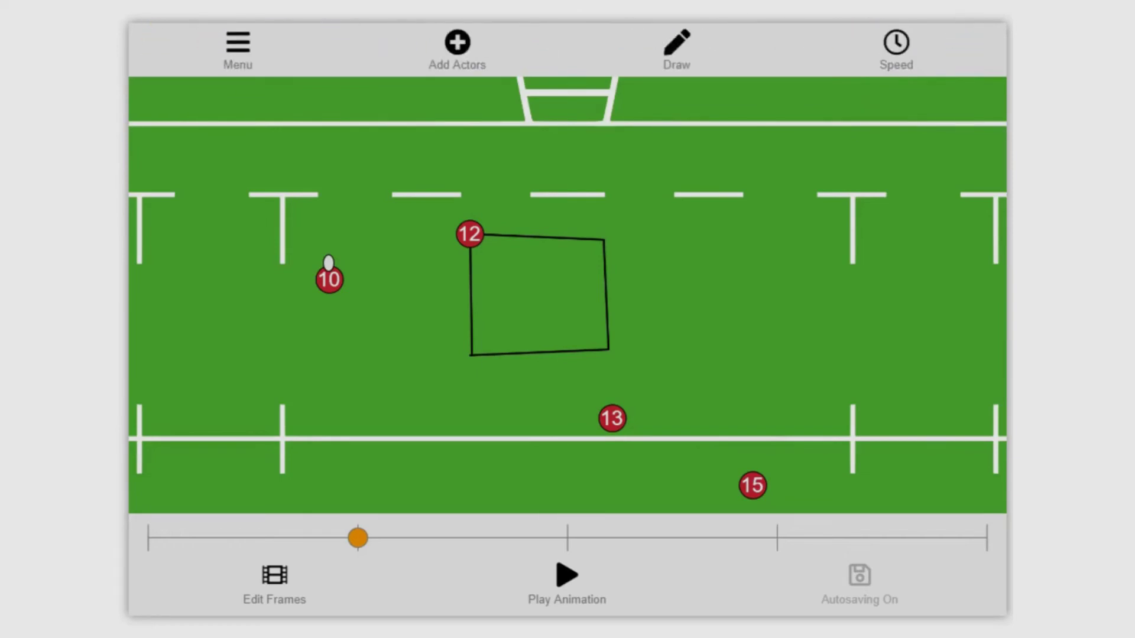
Start a new play, then zoom the pitch view fully out and shift it up
{"action": "left_click", "coordinate": [240, 50]}
{"action": "left_click", "coordinate": [239, 98]}
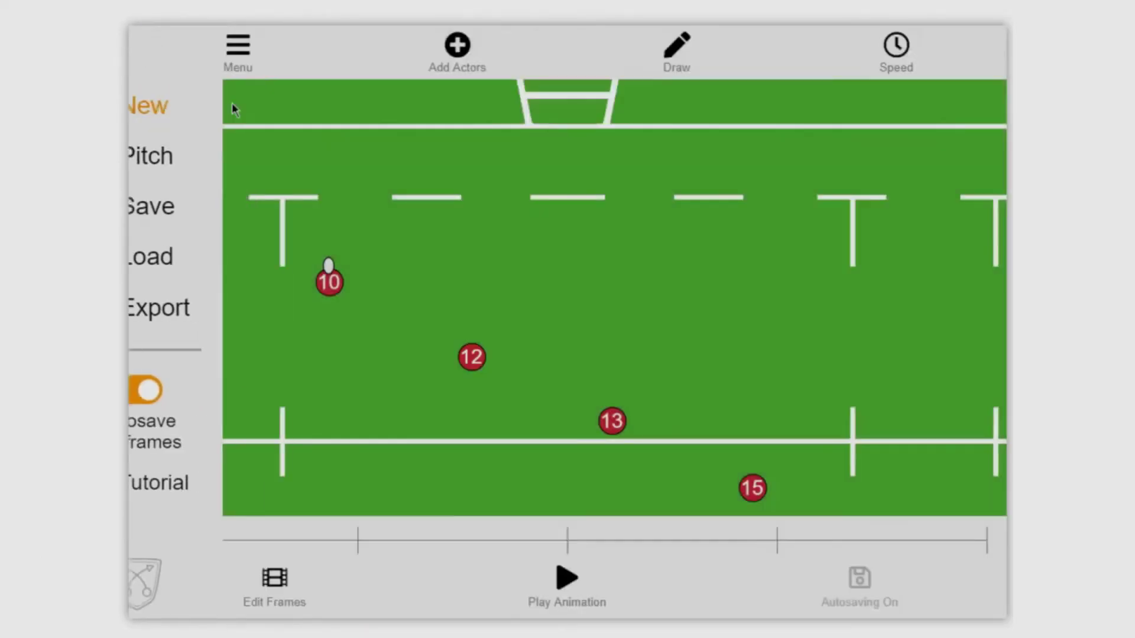
{"action": "left_click", "coordinate": [251, 53]}
{"action": "left_click", "coordinate": [240, 157]}
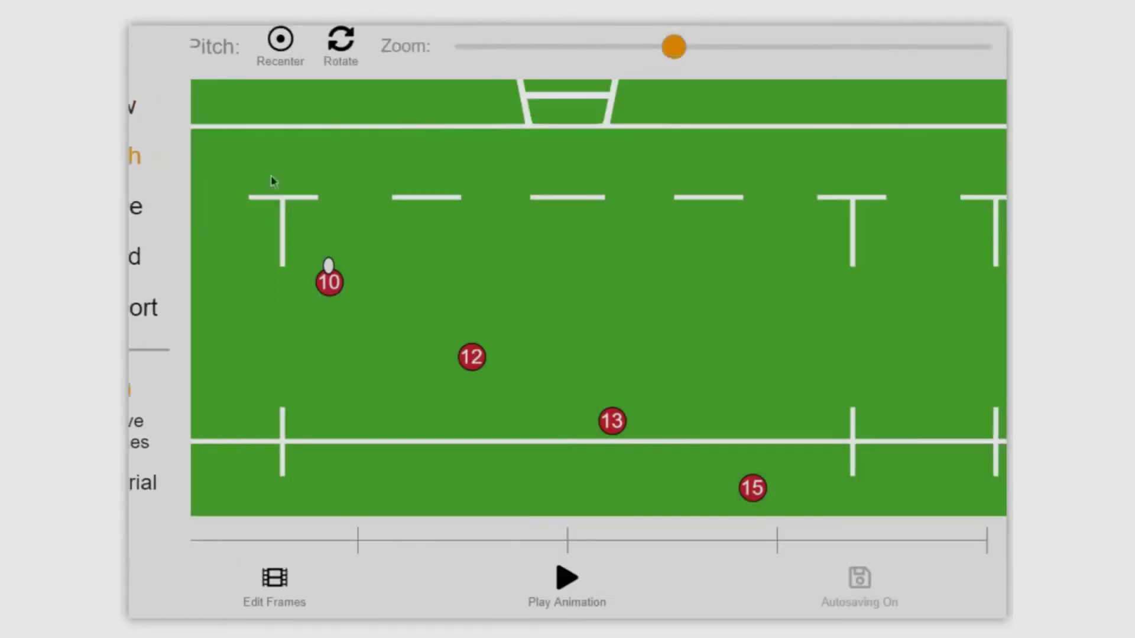
{"action": "left_click_drag", "start_coordinate": [682, 50], "coordinate": [595, 57]}
{"action": "mouse_move", "coordinate": [570, 303]}
{"action": "left_mouse_down"}
{"action": "mouse_move", "coordinate": [508, 236]}
{"action": "mouse_move", "coordinate": [483, 397]}
{"action": "mouse_move", "coordinate": [736, 227]}
{"action": "mouse_move", "coordinate": [625, 136]}
{"action": "mouse_move", "coordinate": [544, 233]}
{"action": "mouse_move", "coordinate": [588, 309]}
{"action": "left_mouse_up"}
{"action": "left_click", "coordinate": [342, 49]}
{"action": "left_click_drag", "start_coordinate": [599, 52], "coordinate": [430, 66]}
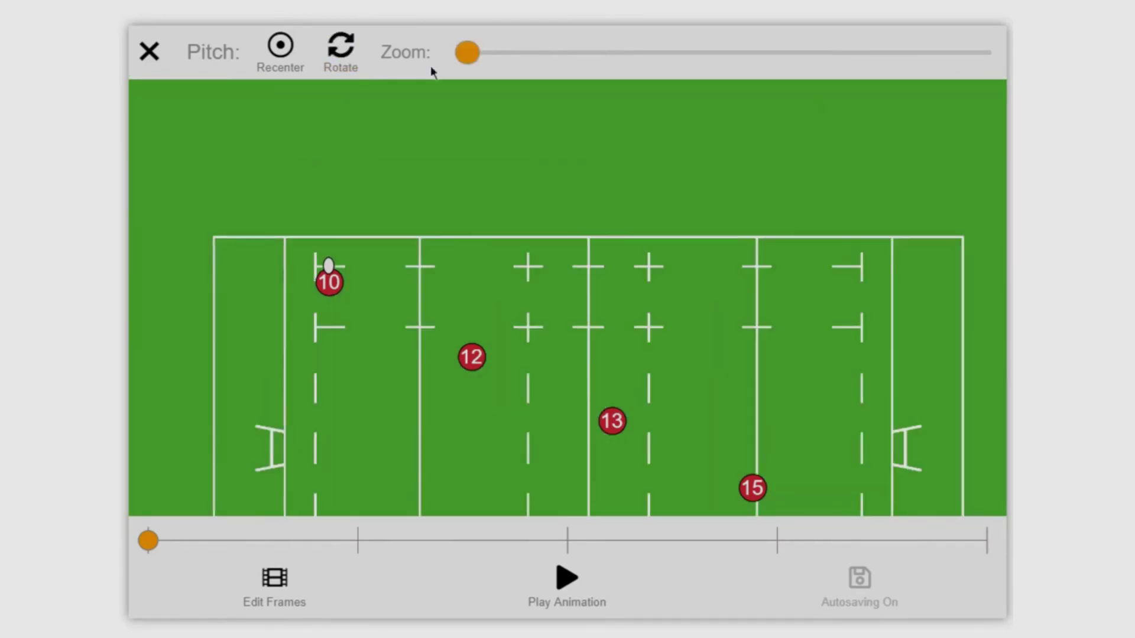
{"action": "left_click_drag", "start_coordinate": [627, 335], "coordinate": [604, 178]}
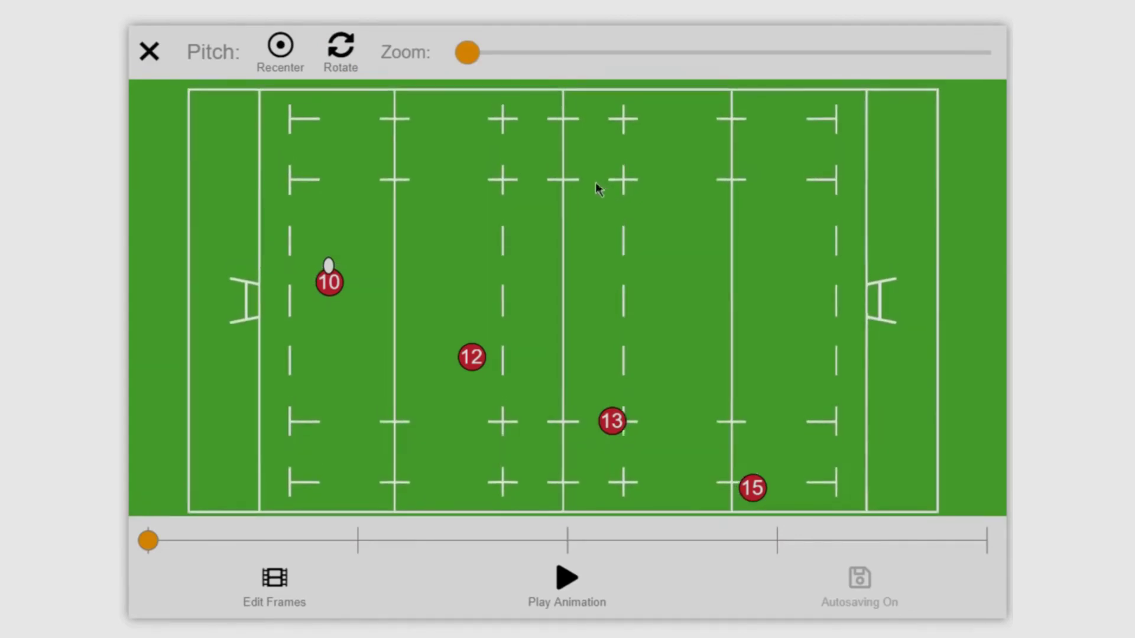
Rotate the pitch a quarter turn, recenter it, and move it down to show the posts
{"action": "left_click", "coordinate": [347, 64]}
{"action": "left_click_drag", "start_coordinate": [406, 243], "coordinate": [874, 383]}
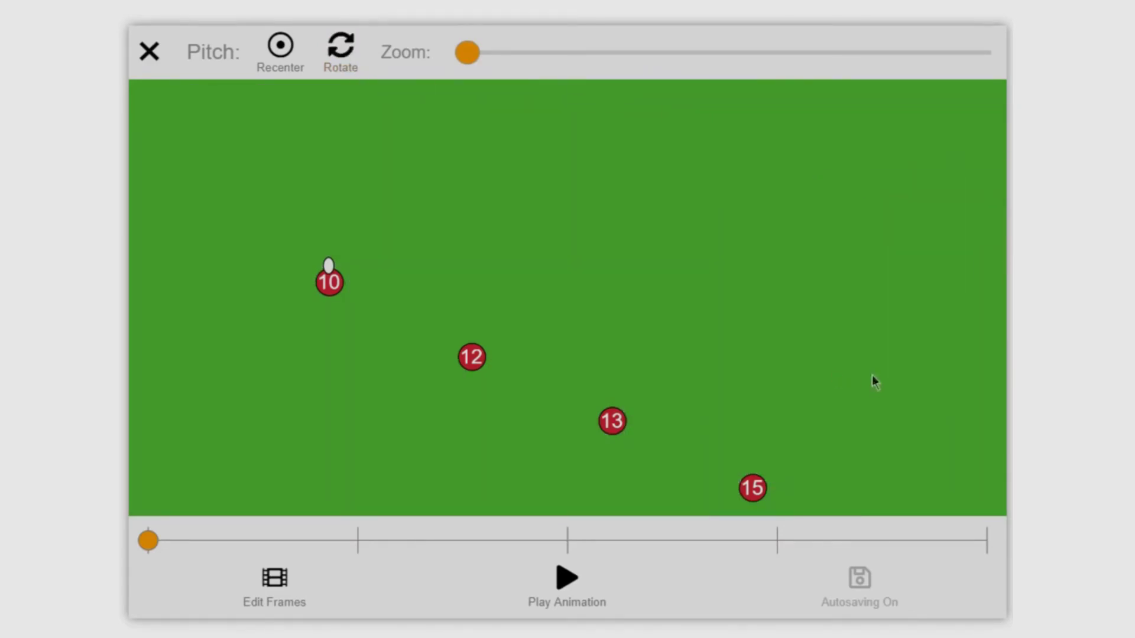
{"action": "left_click", "coordinate": [280, 48]}
{"action": "left_click_drag", "start_coordinate": [581, 245], "coordinate": [580, 416]}
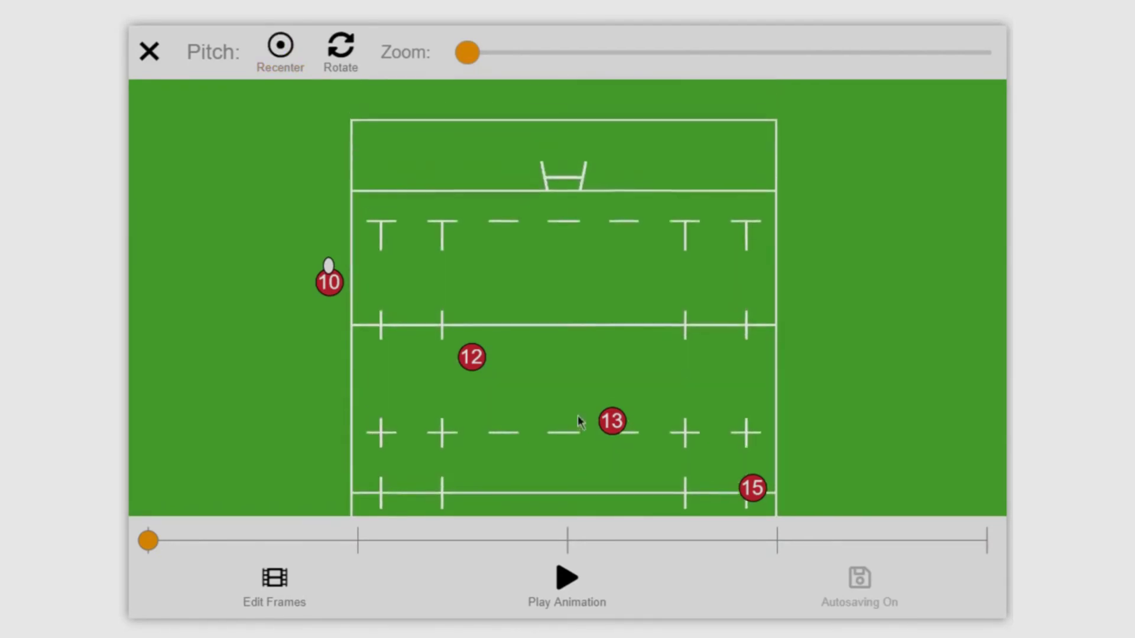
{"action": "left_click", "coordinate": [149, 52]}
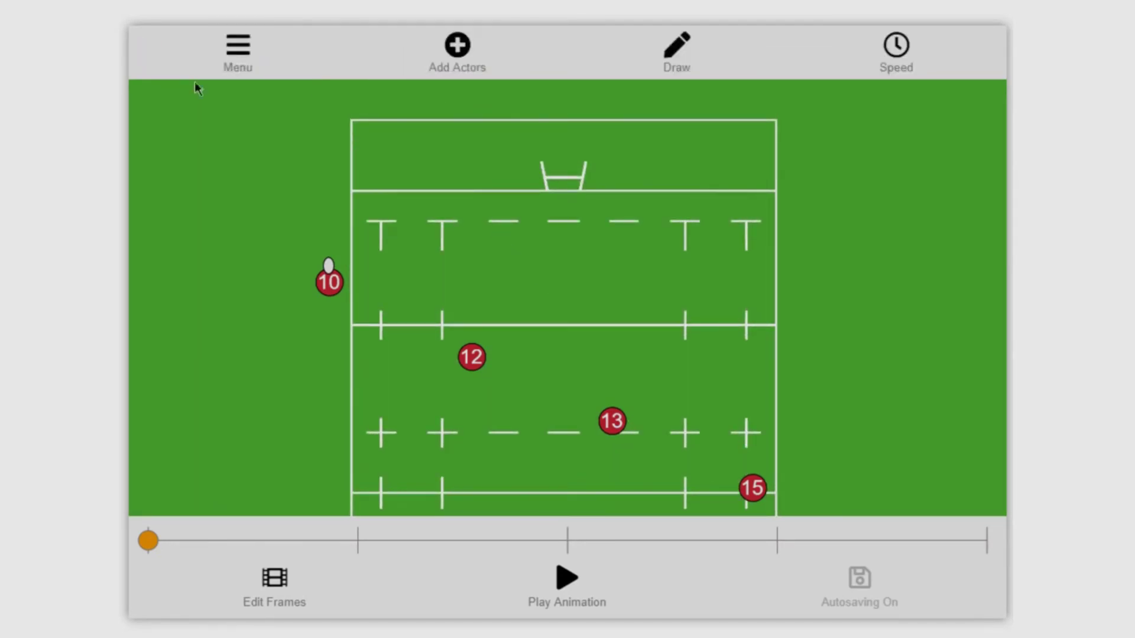
{"action": "left_click", "coordinate": [231, 54]}
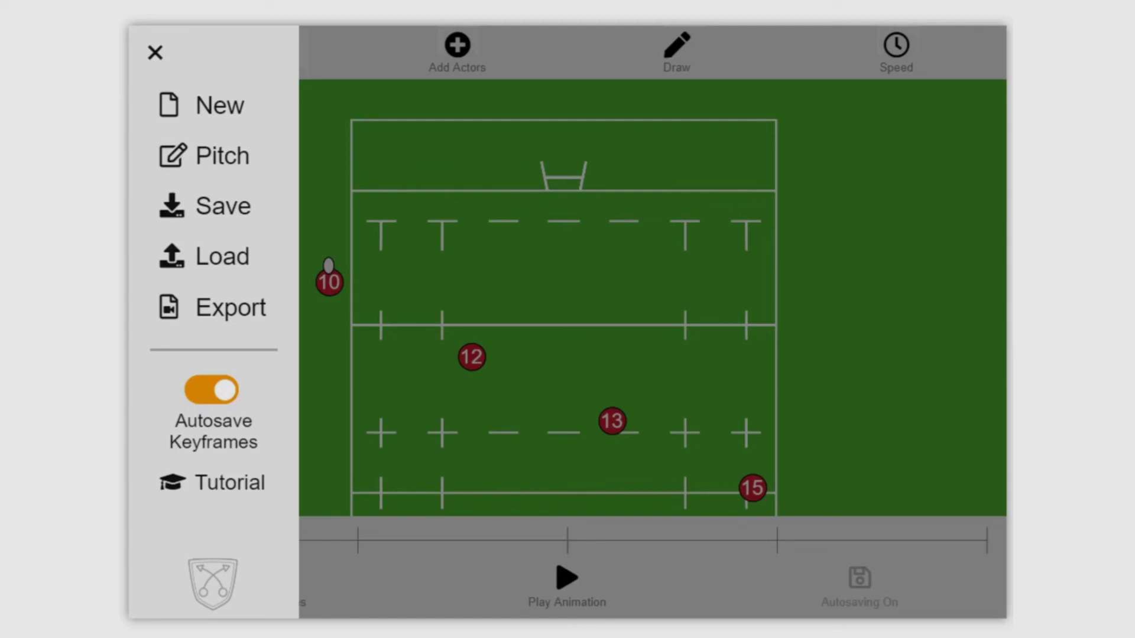
{"action": "left_click", "coordinate": [157, 54]}
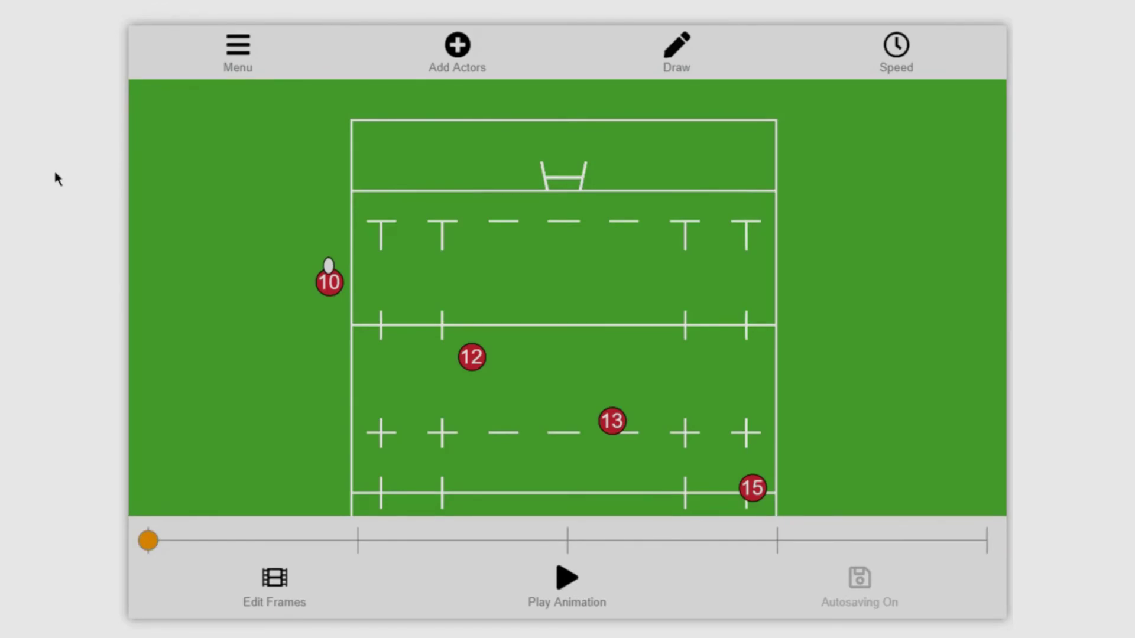